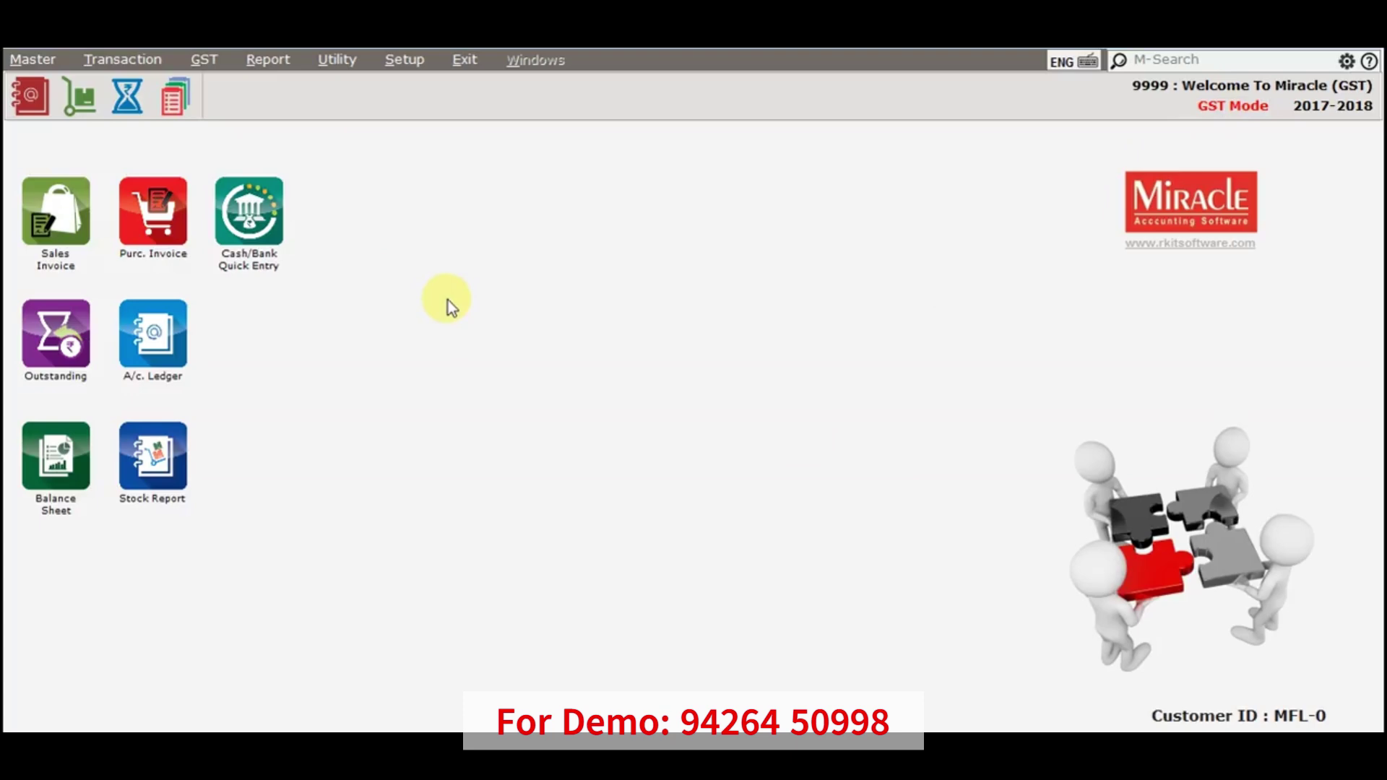
Step: Review the GST Slab list in the GST masters and close it
key("alt+g")
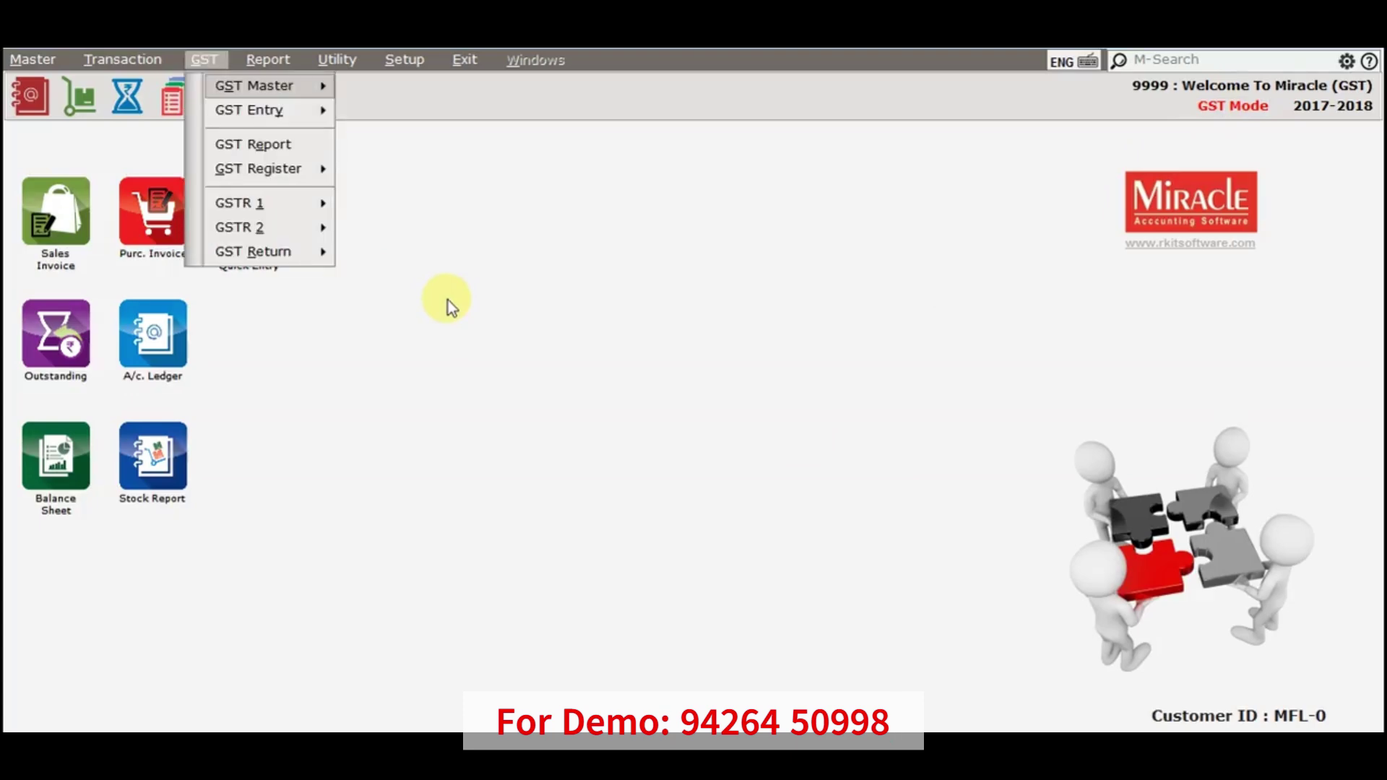
key("Right")
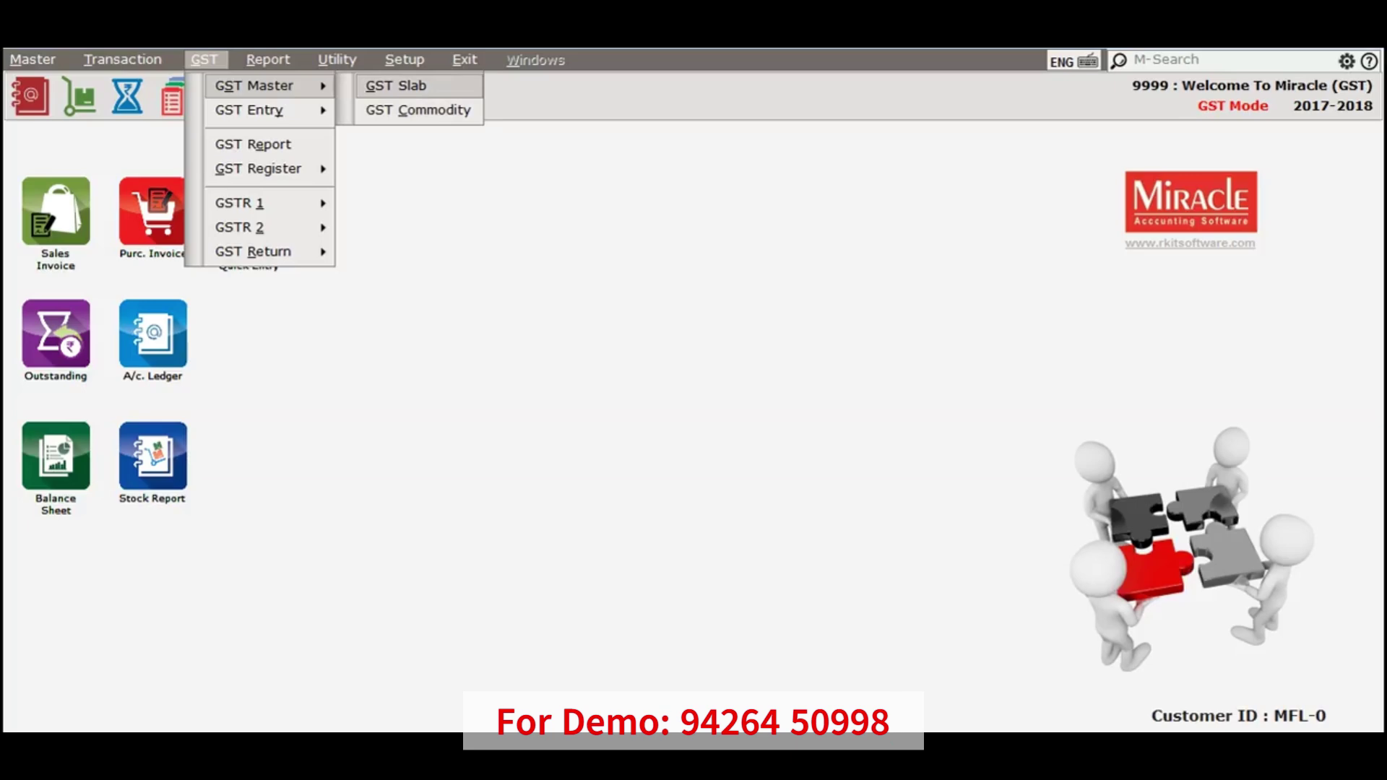
key("Return")
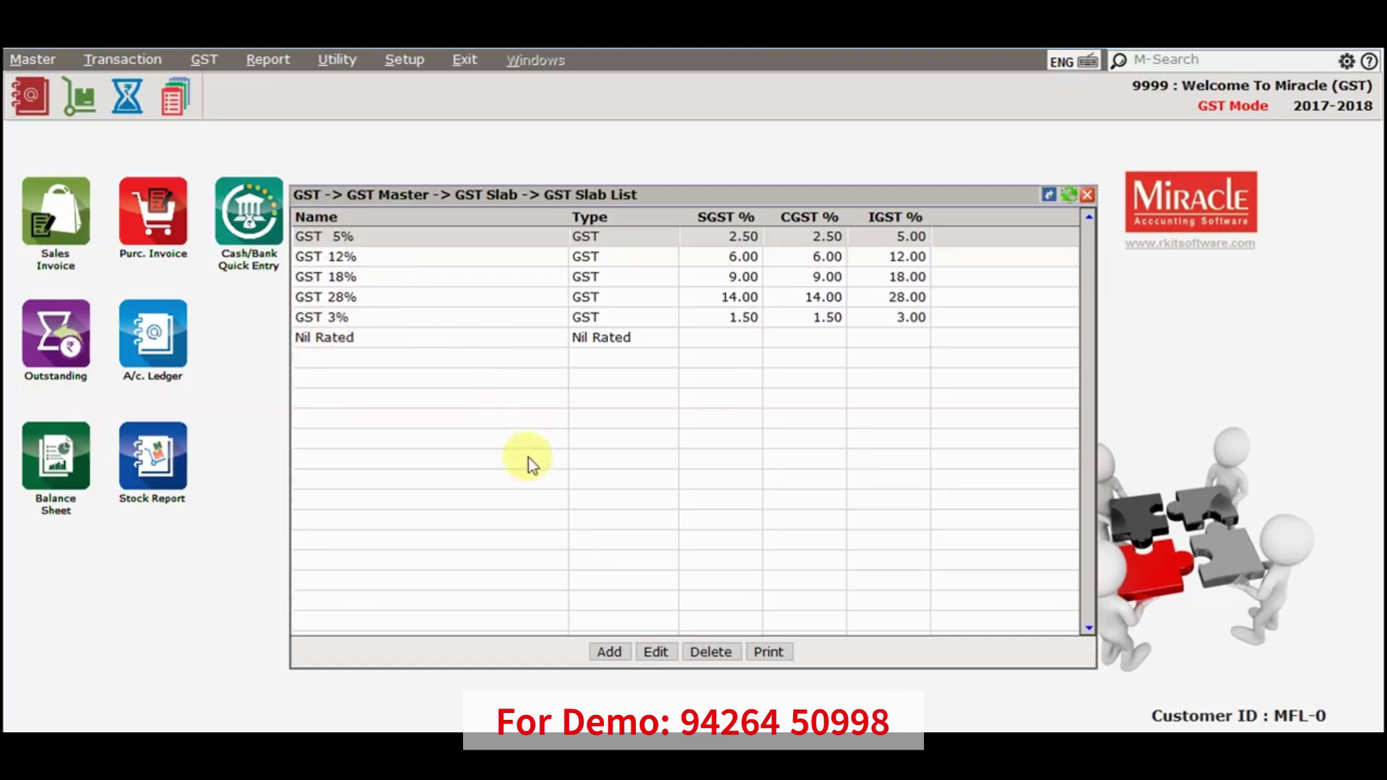
key("Escape")
Step: Open the GST Commodity list from the GST masters and start a new commodity
key("alt+g")
key("Right")
key("Down")
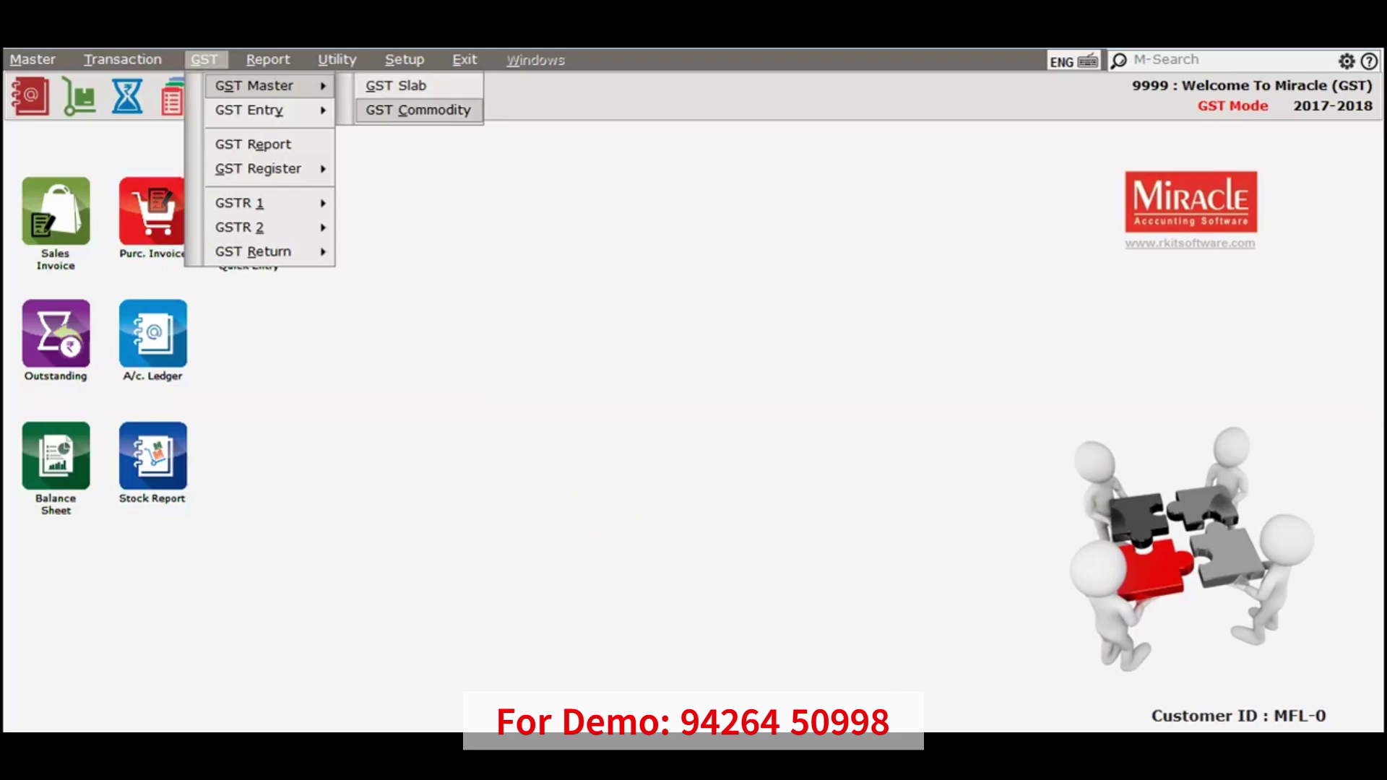
key("Return")
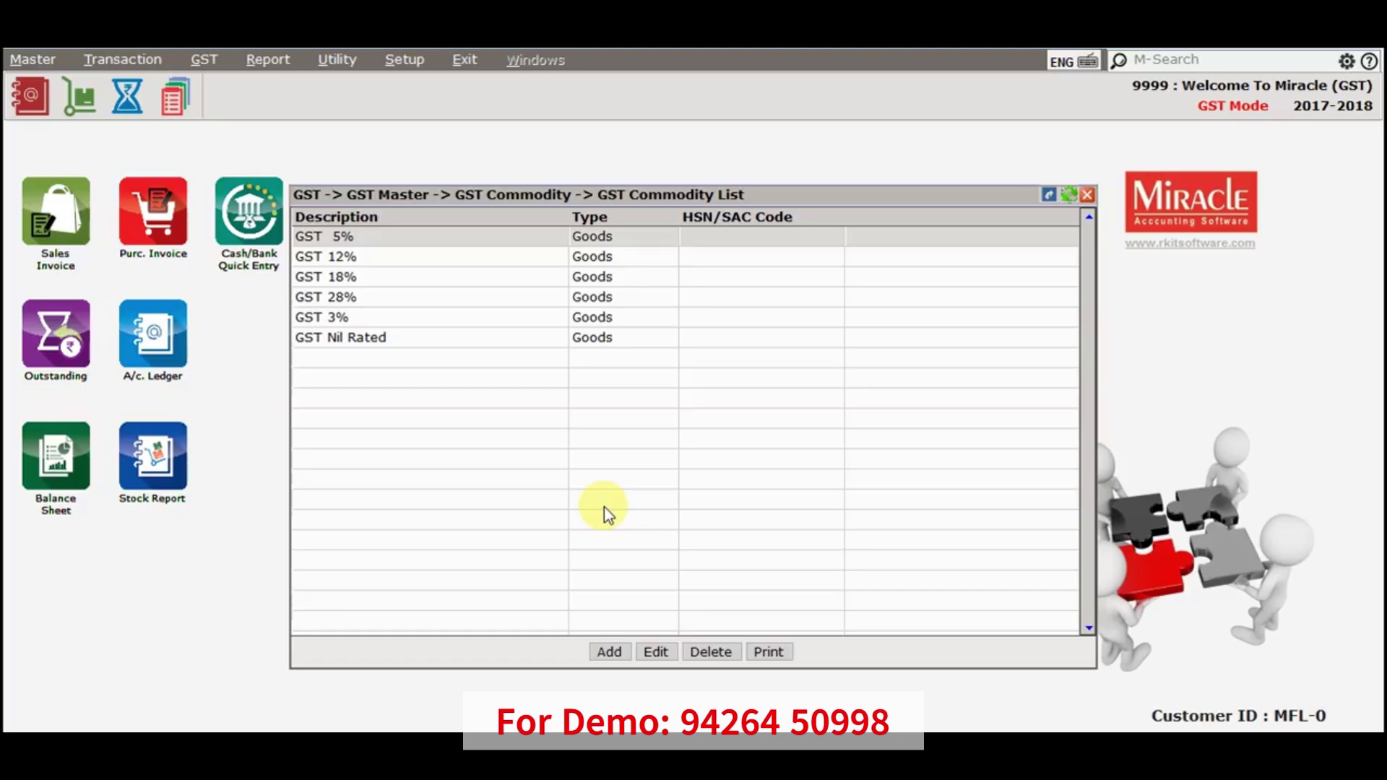
key("alt+a")
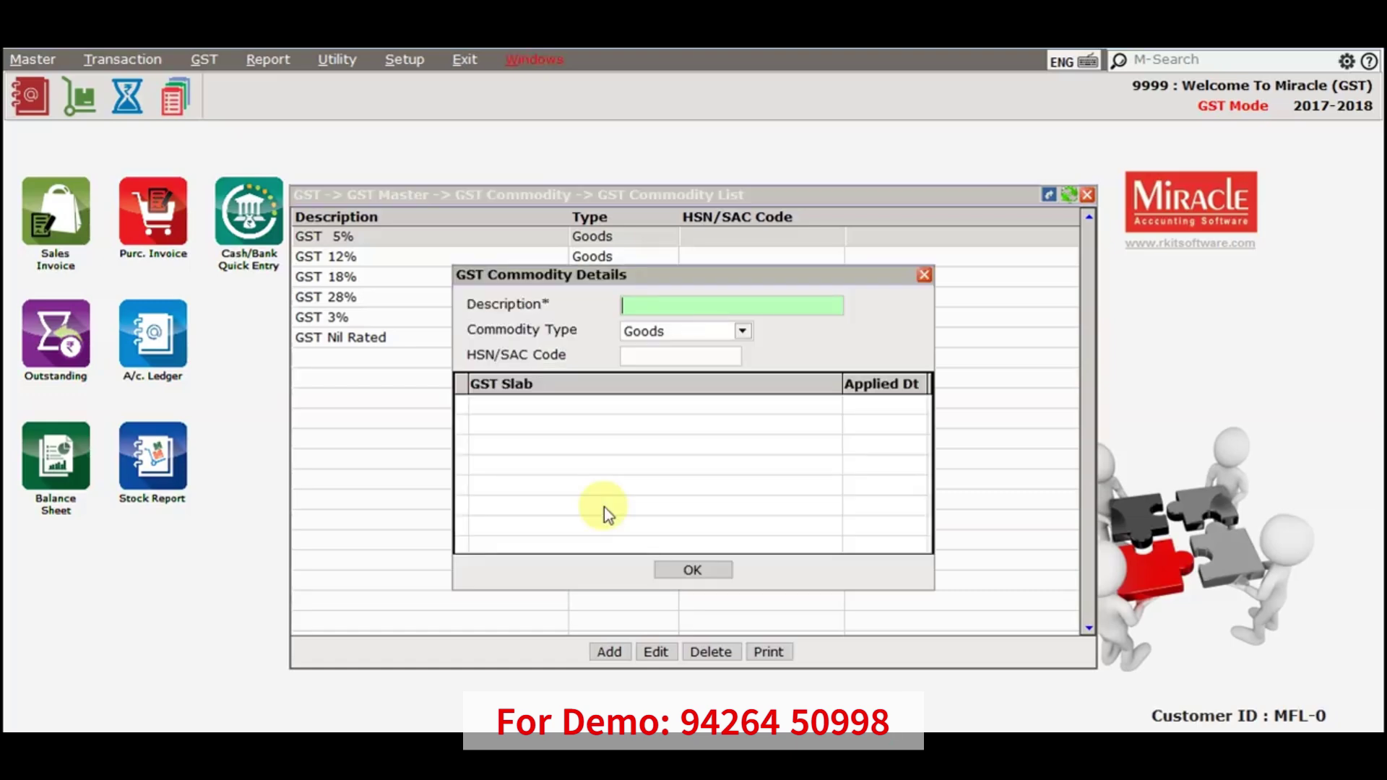
Step: Enter "Computer (GST 18%)" as the description of the new GST commodity
type("Computer")
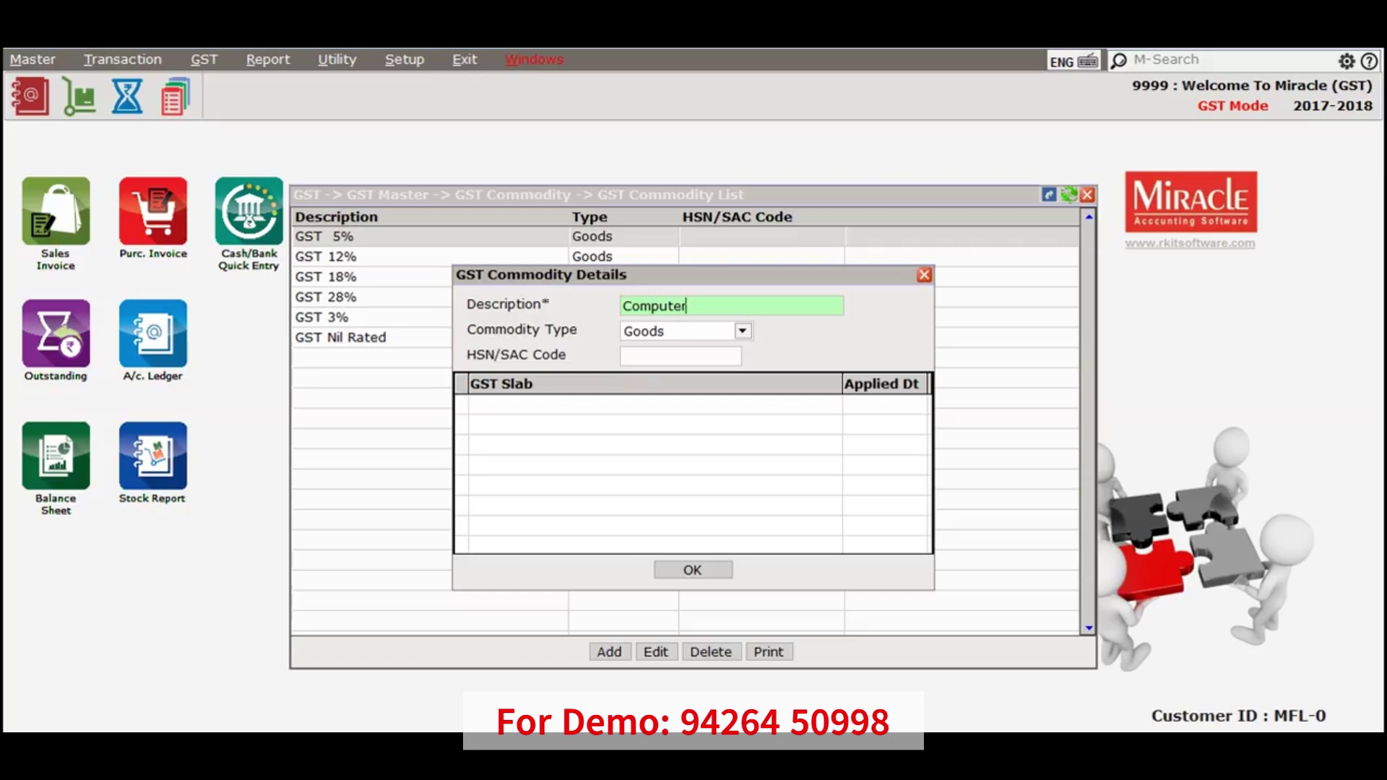
type("()")
key("Left")
type("GST 1")
type("8")
type("&")
key("BackSpace")
type("%")
key("Return")
Step: Choose Goods as the commodity type
key("alt+Down")
key("Down")
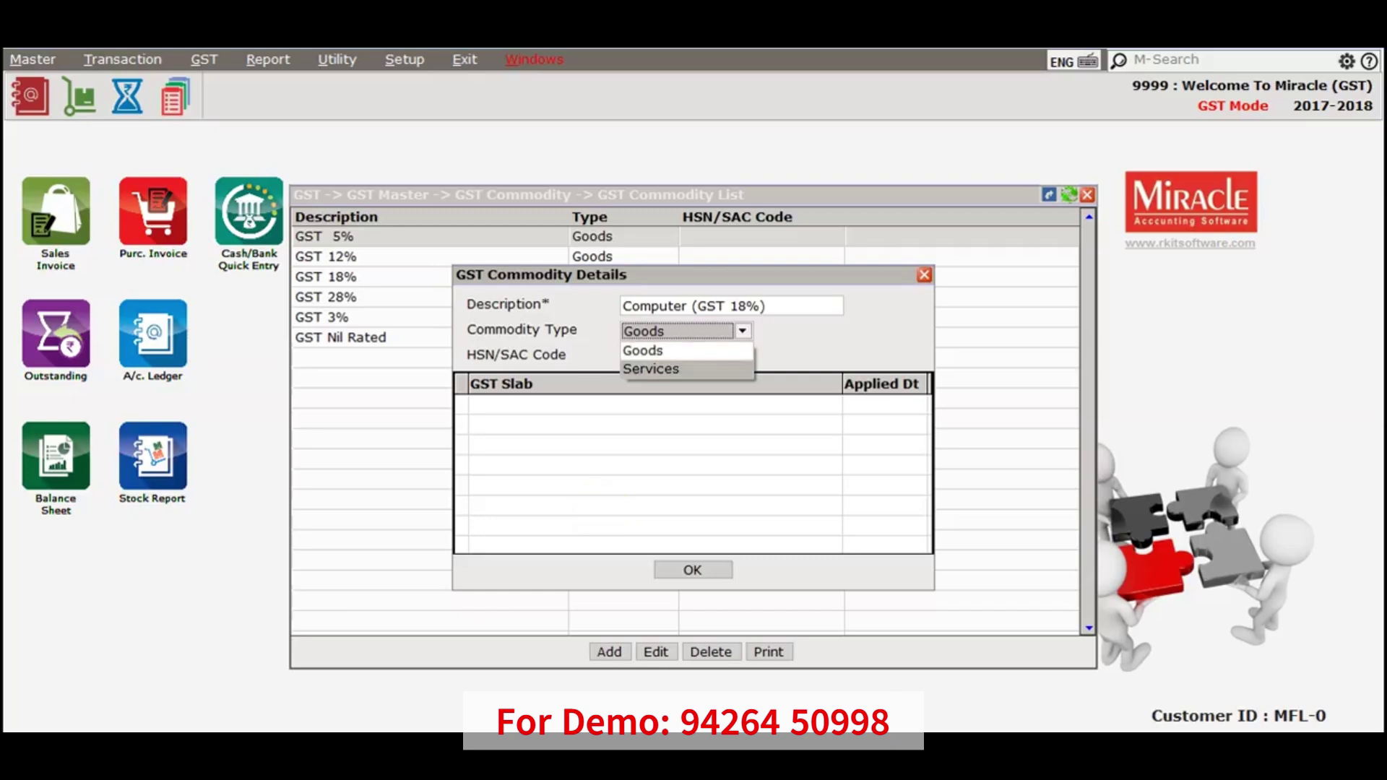
key("Up")
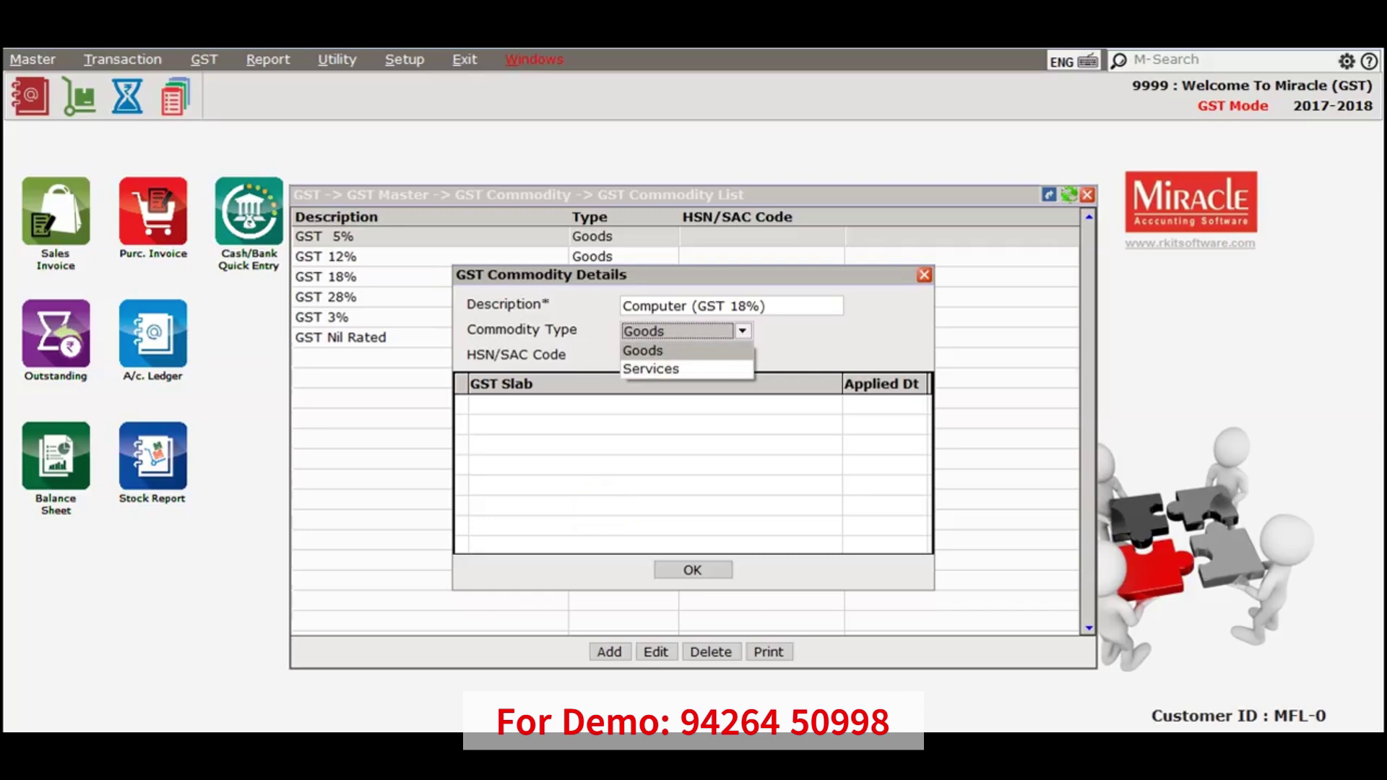
key("Return")
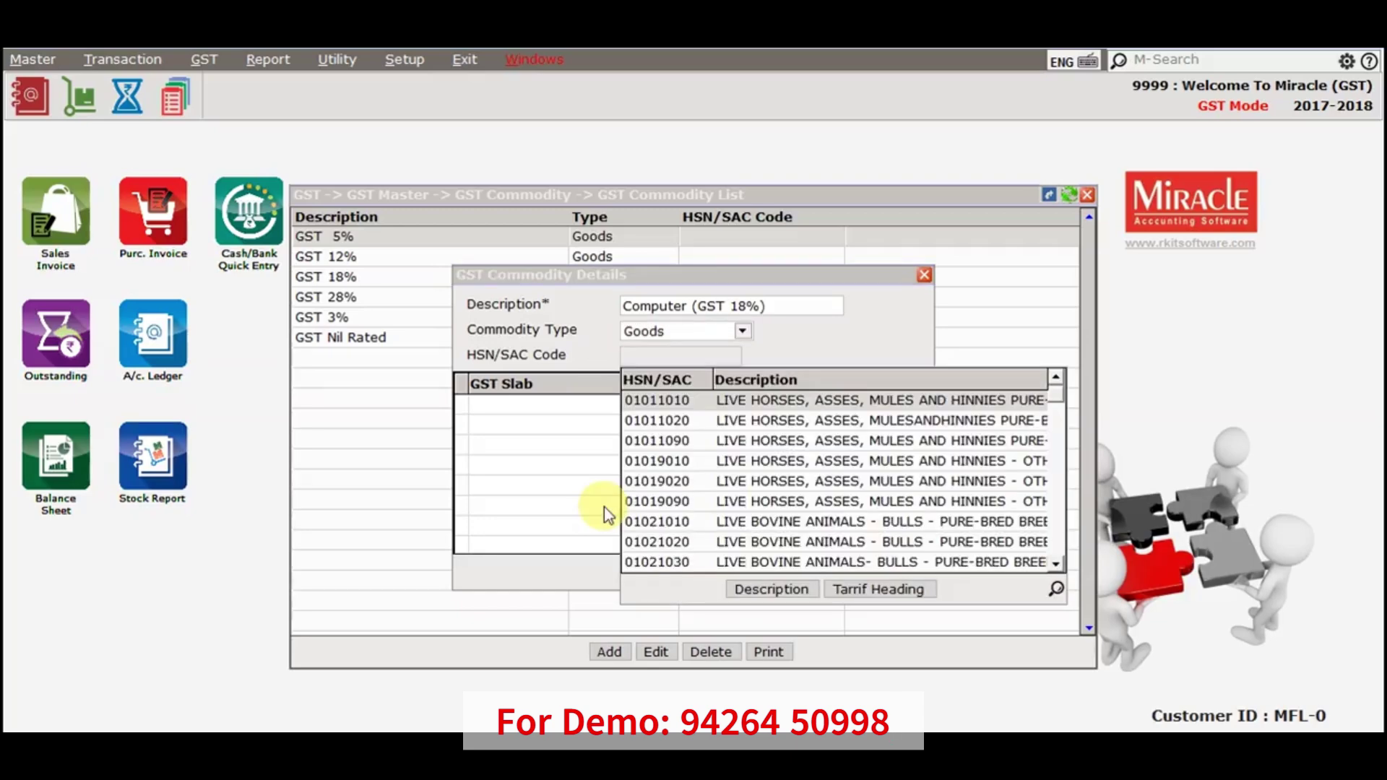
Step: Find code 84713010 in the HSN/SAC code list and read its full description
key("Escape")
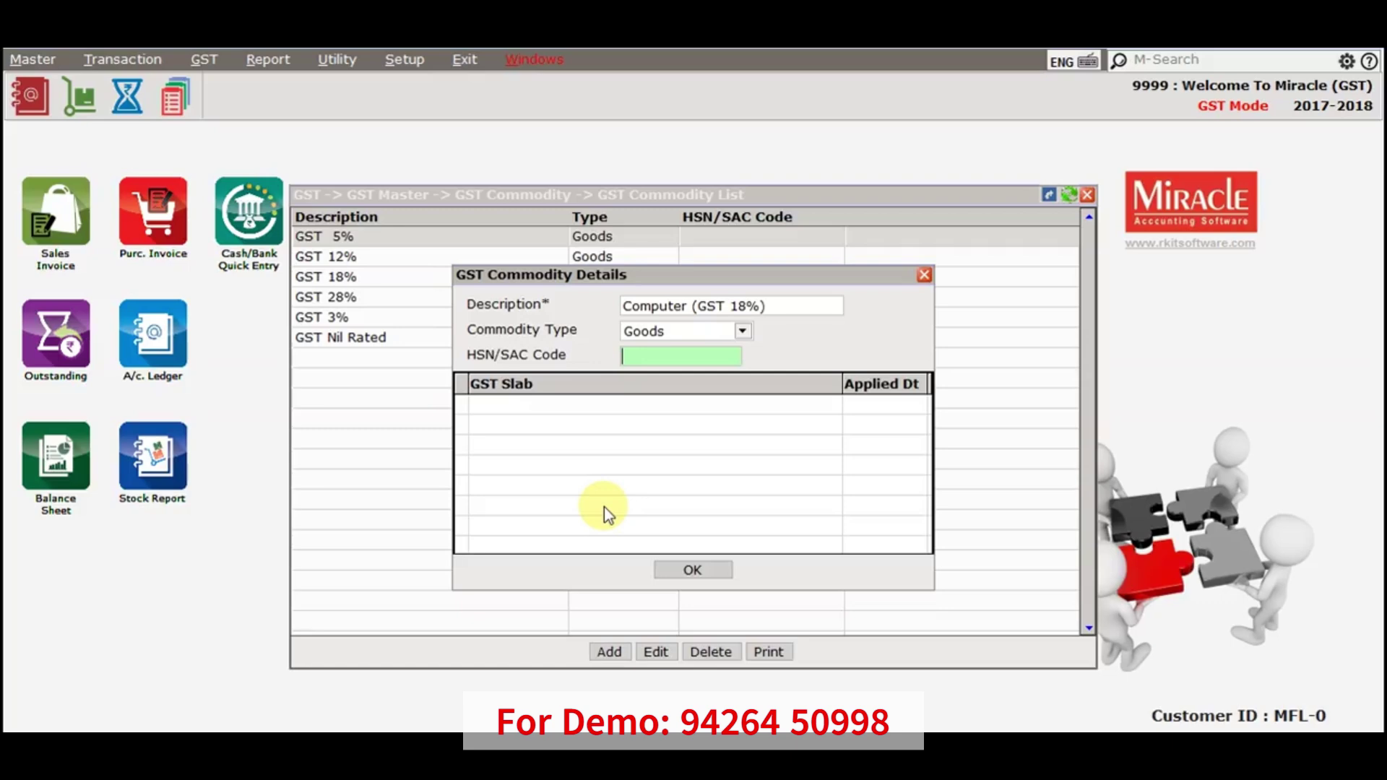
key("Return")
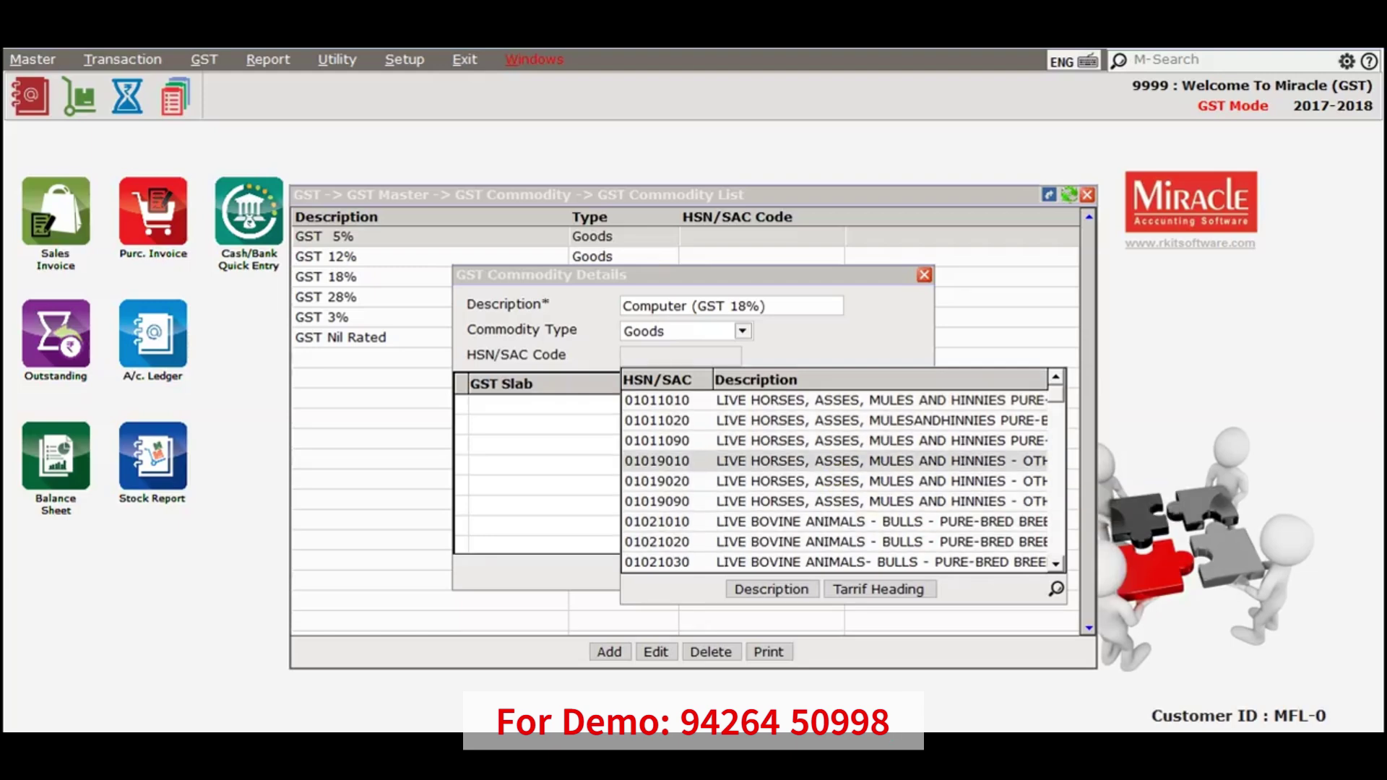
type("847")
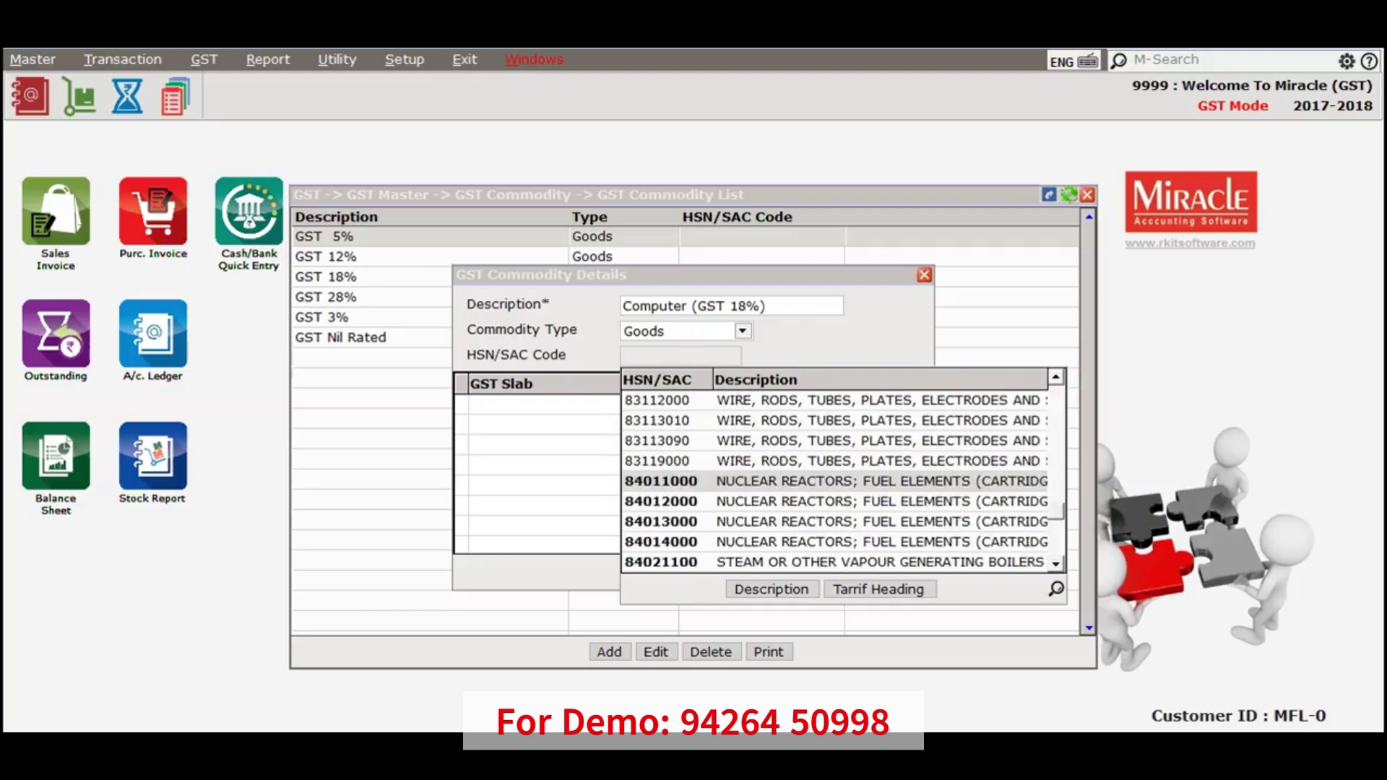
type("13")
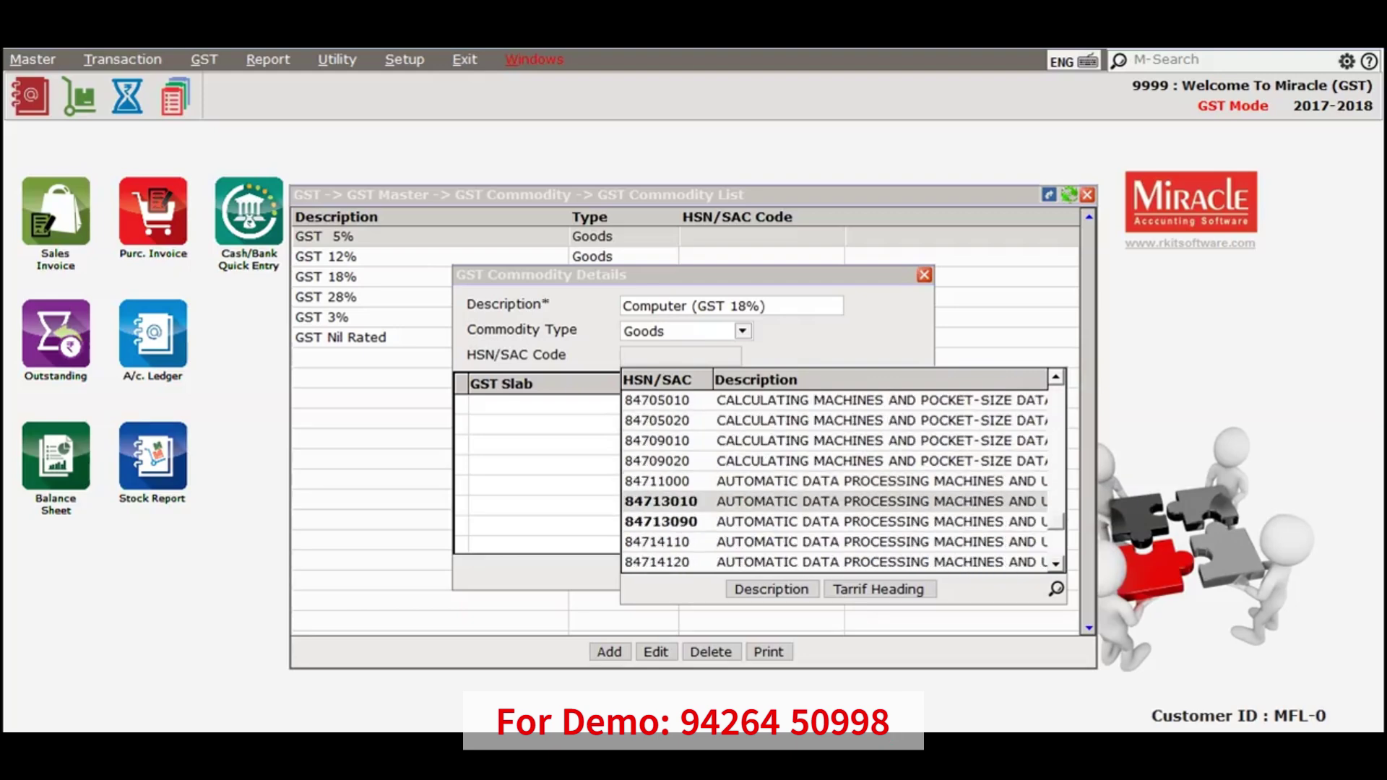
type("01")
left_click(786, 591)
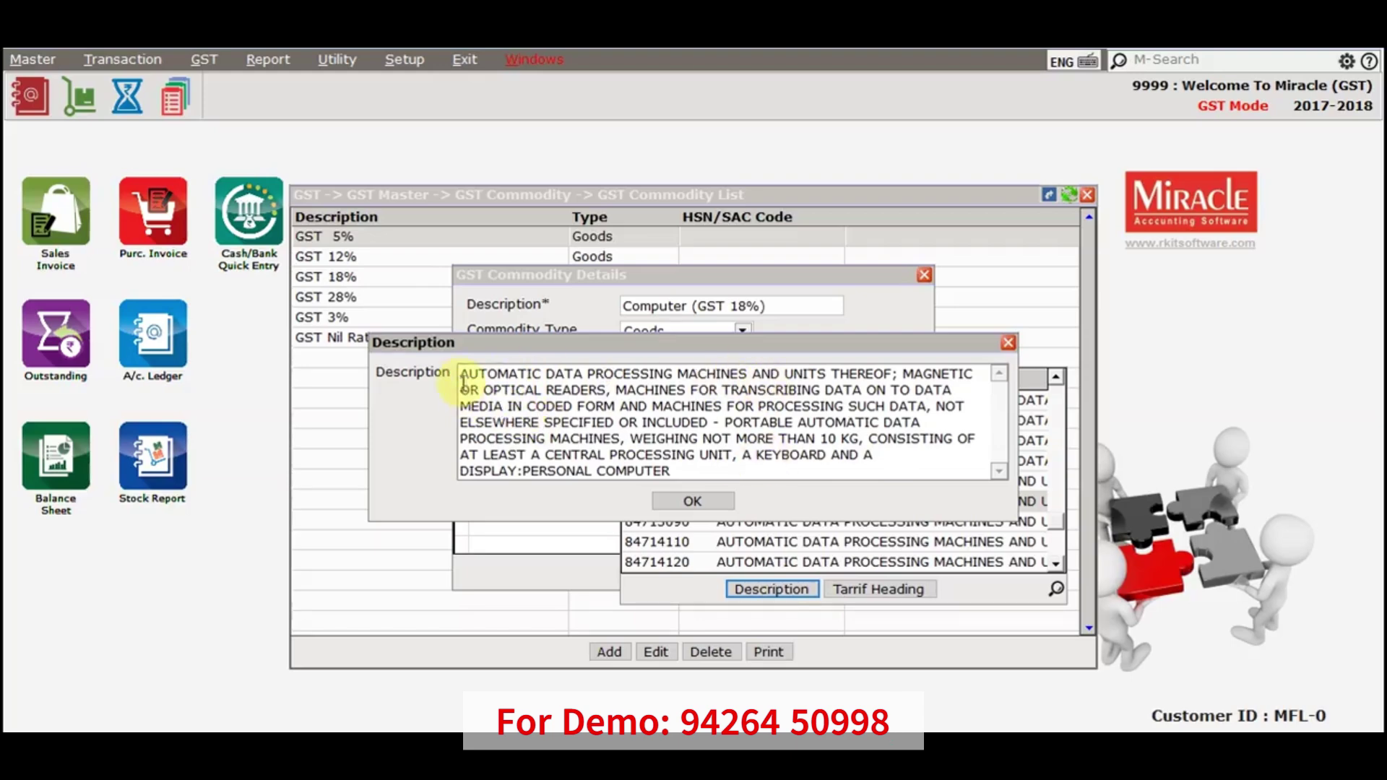
left_click(714, 504)
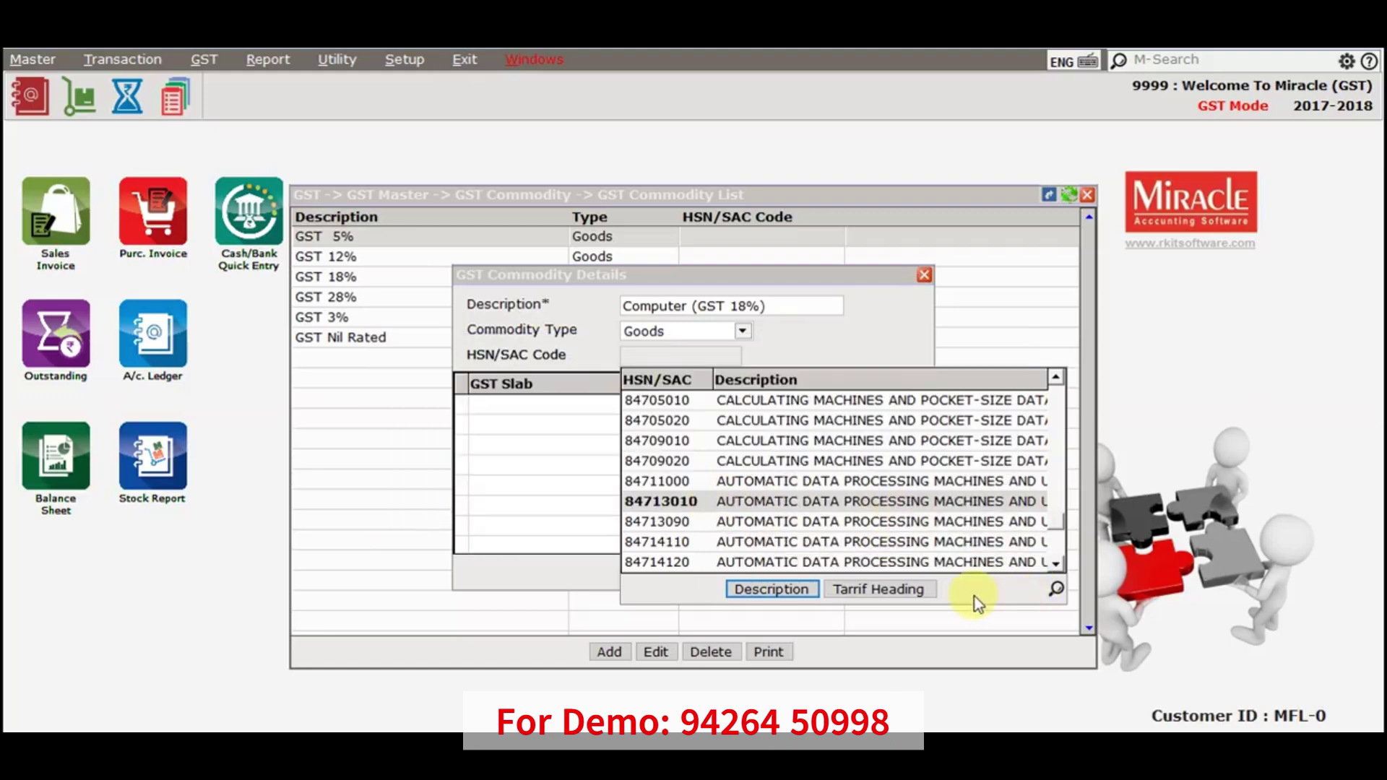
Step: Compare the tariff heading and sub heading views of the HSN/SAC list, and close the list
left_click(909, 592)
left_click(909, 592)
left_click(909, 592)
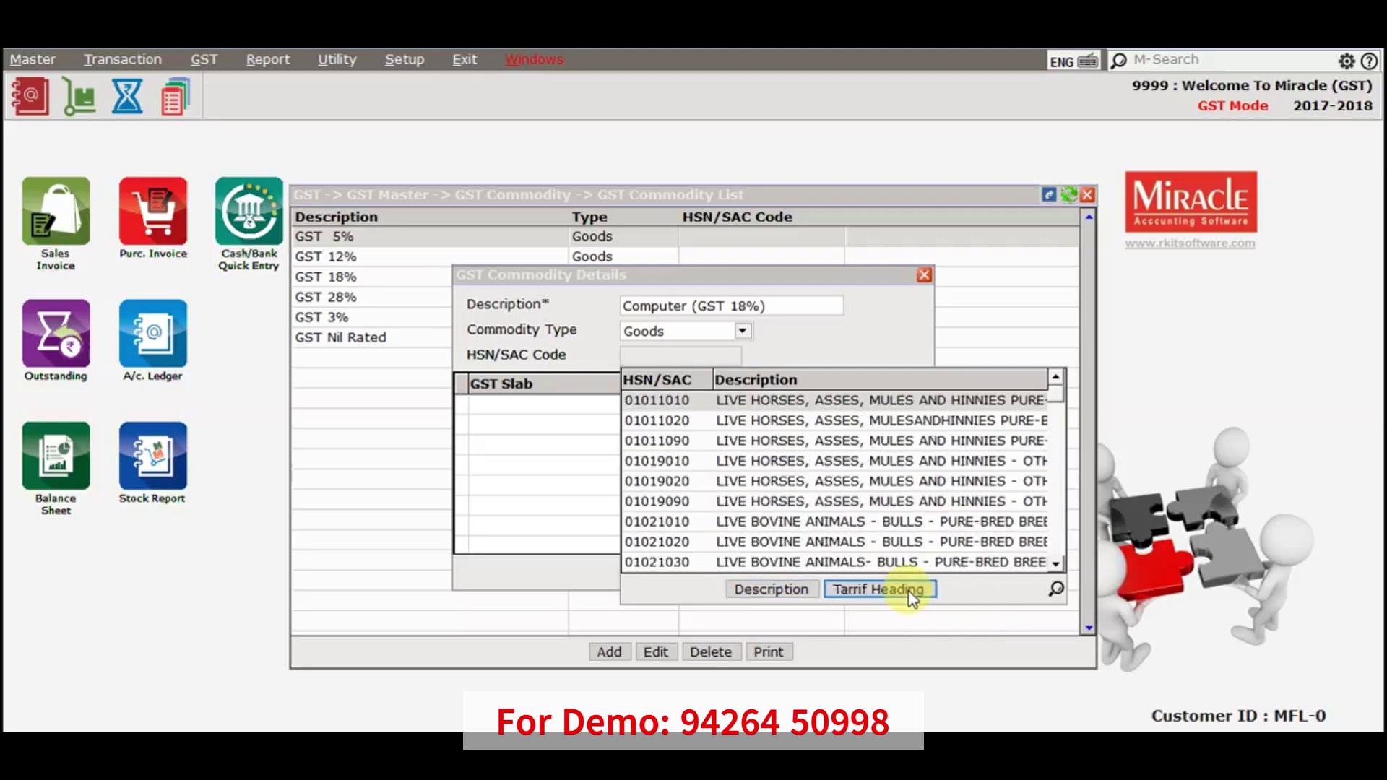
left_click(908, 591)
left_click(909, 592)
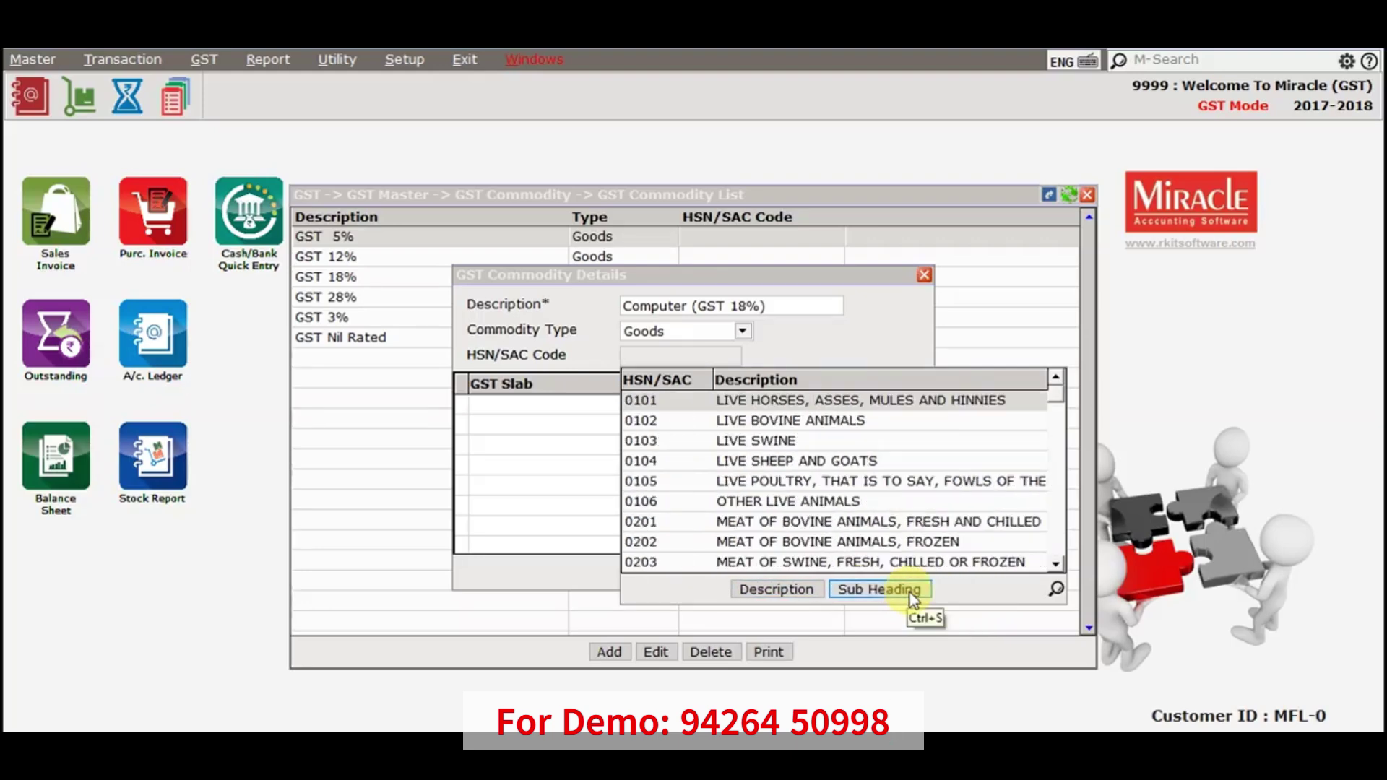
left_click(909, 592)
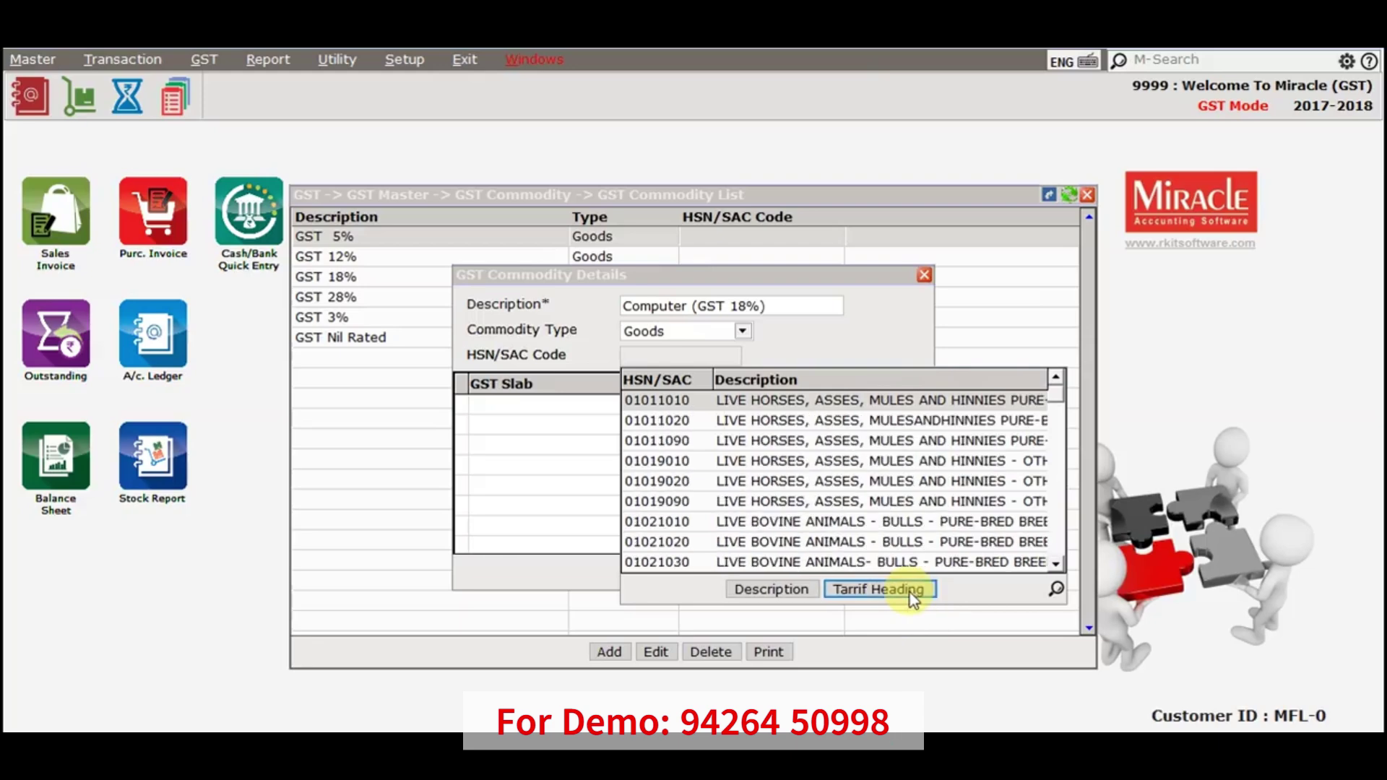
left_click(908, 592)
left_click(908, 592)
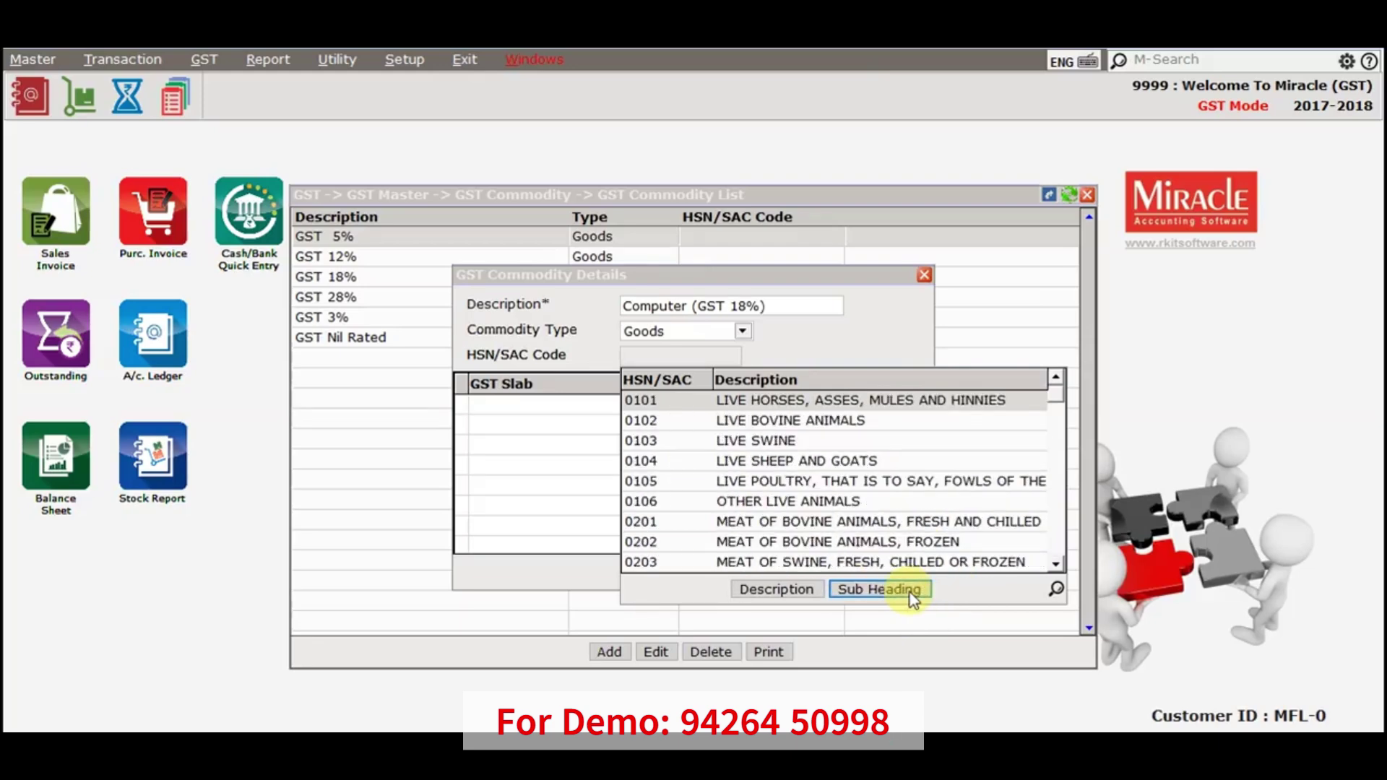
key("Escape")
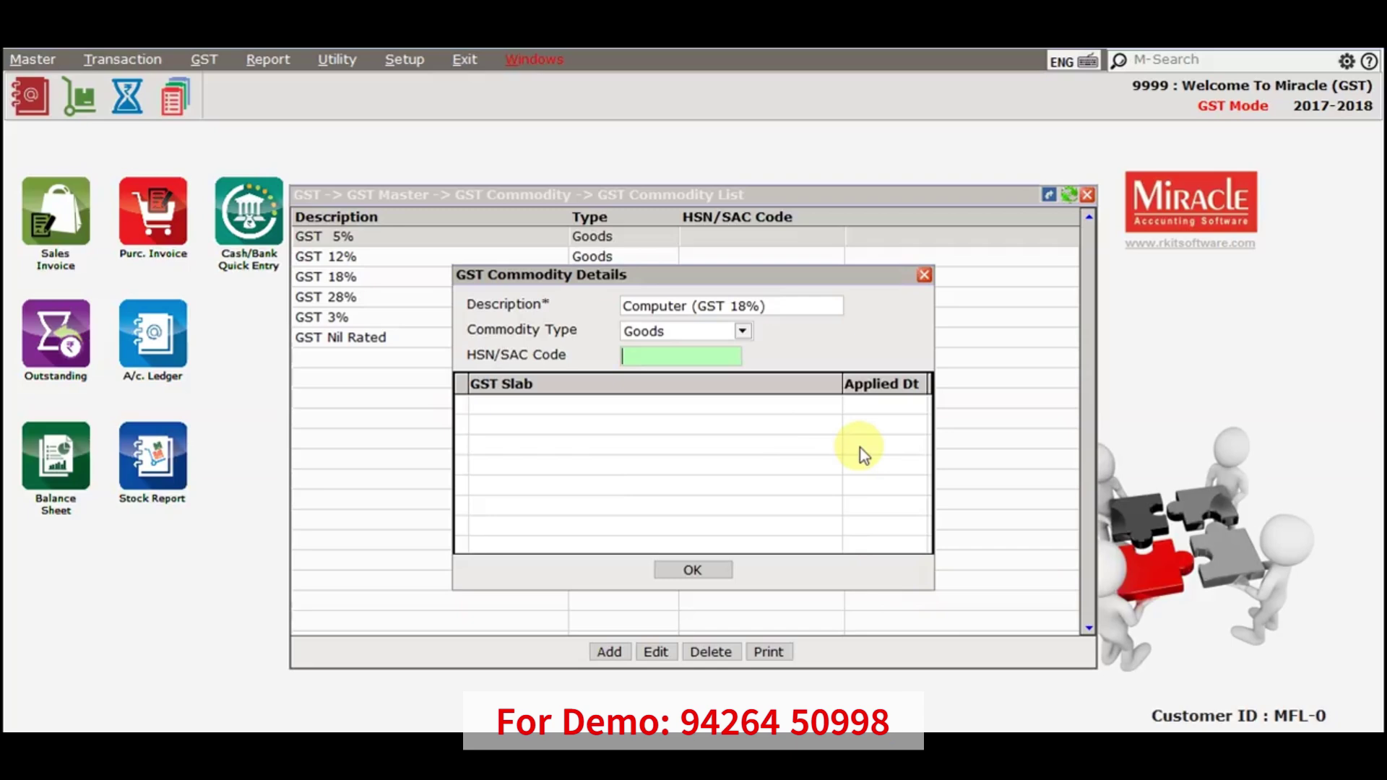
Step: Give the commodity HSN/SAC code 84713010 and the GST 18% slab applied from 01/07/2017, and save it
type("84713010")
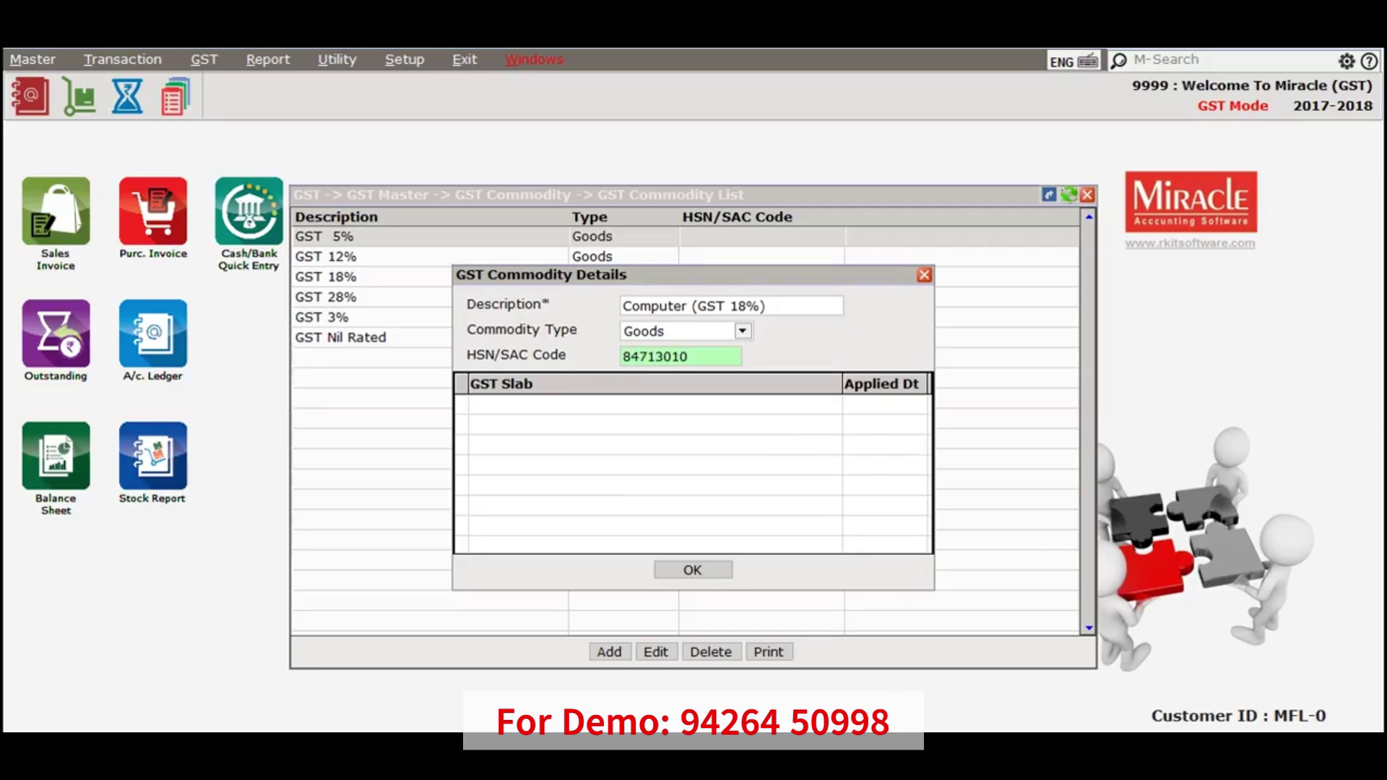
key("Return")
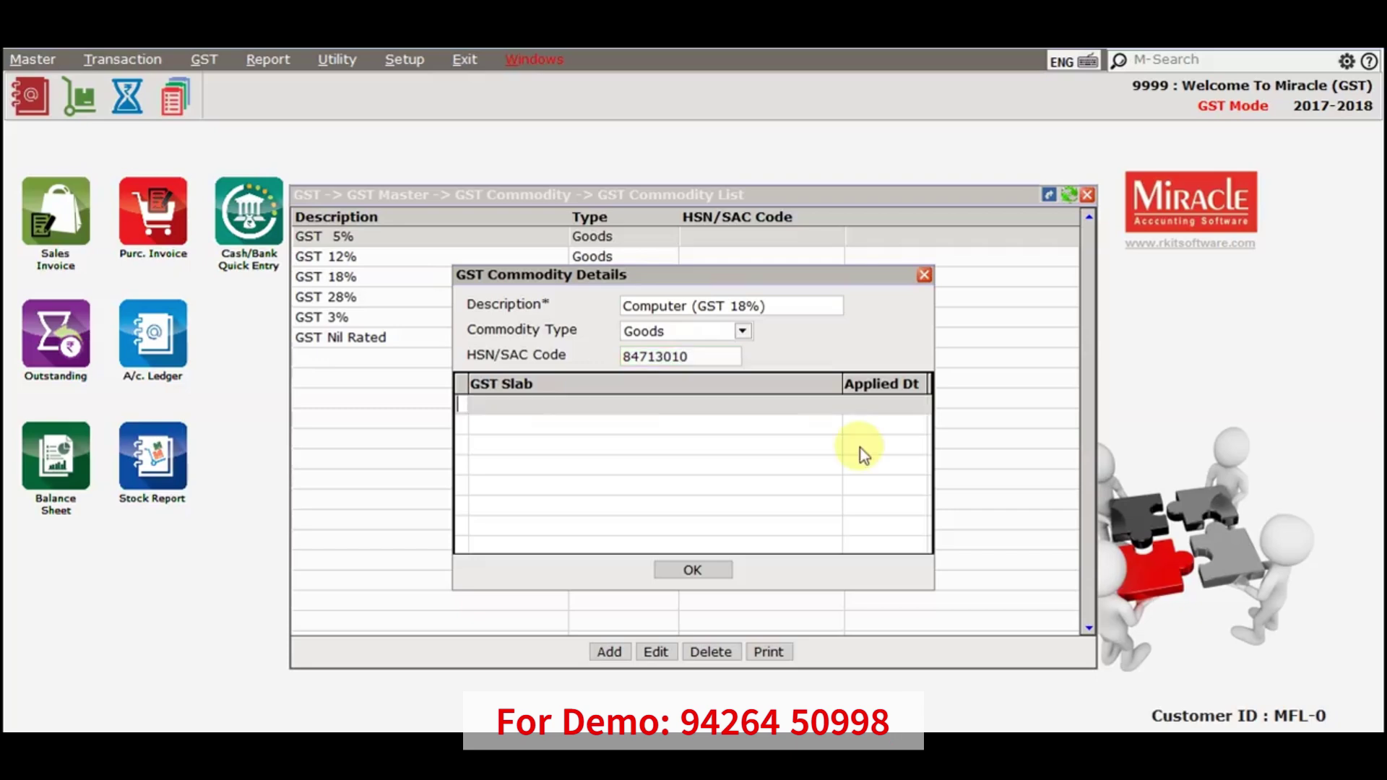
key("Return")
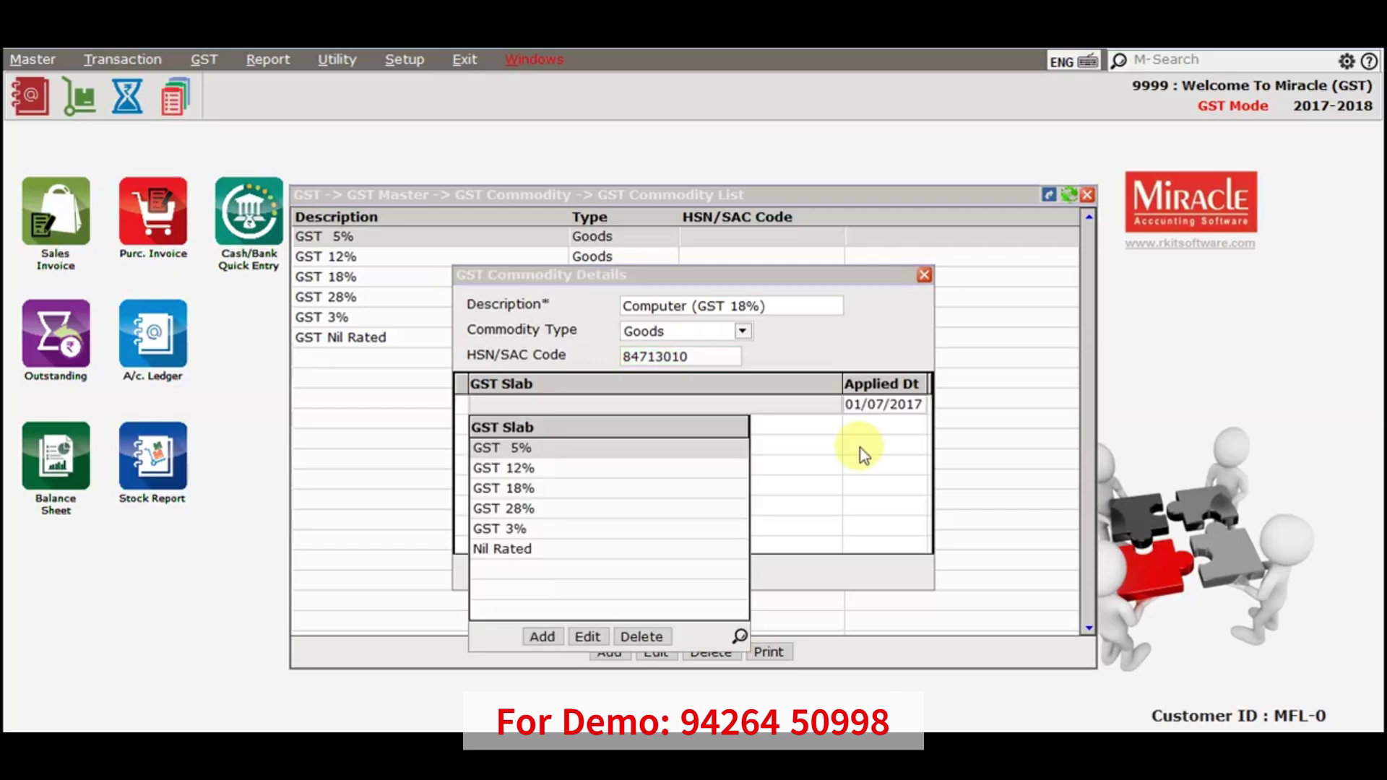
key("Down")
key("Down")
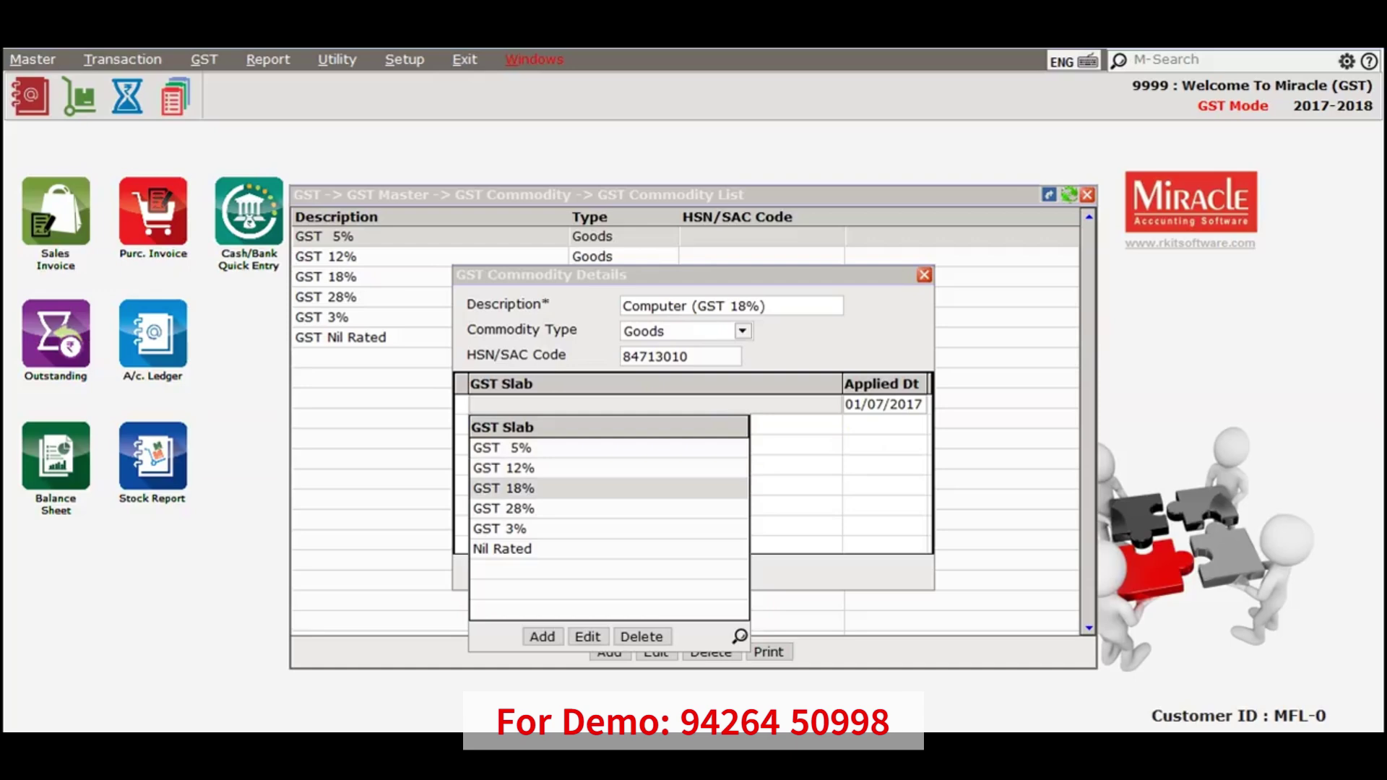
key("Return")
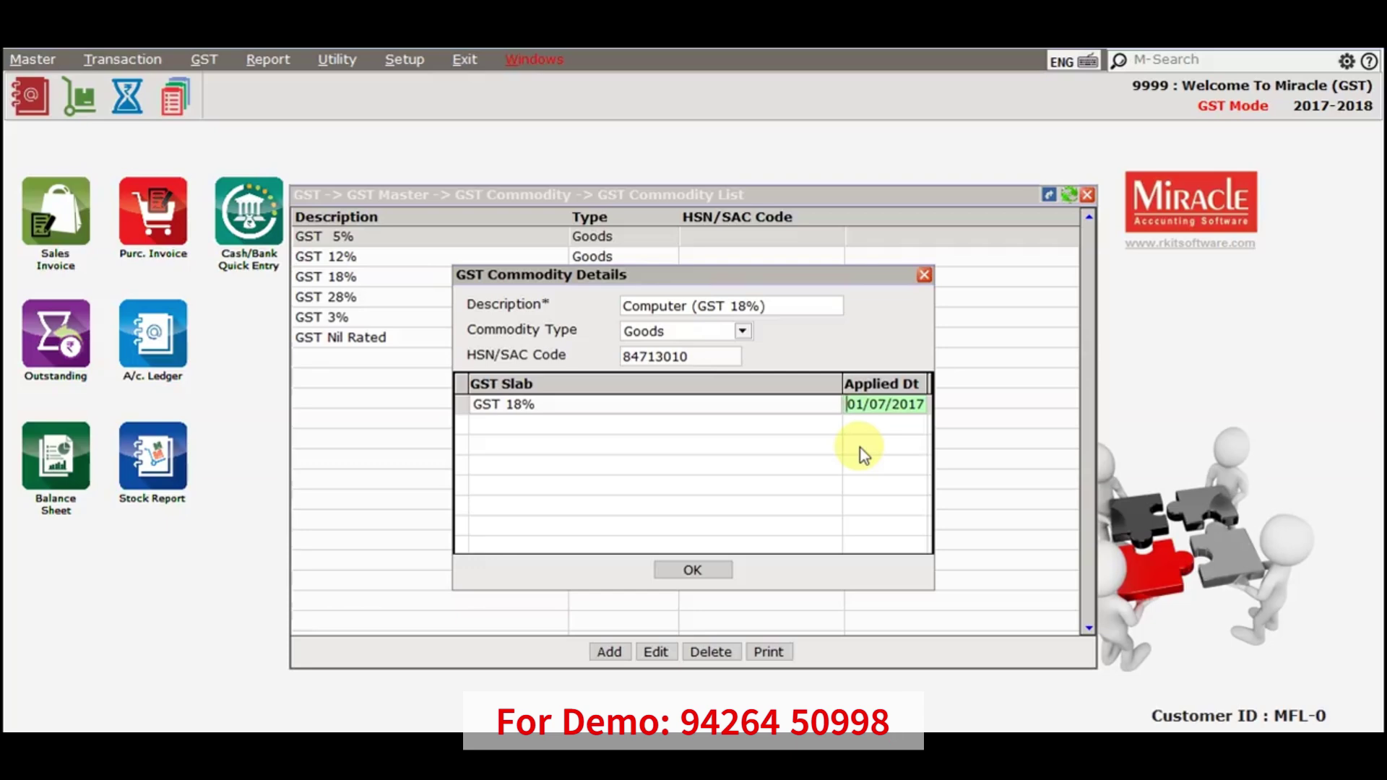
key("Return")
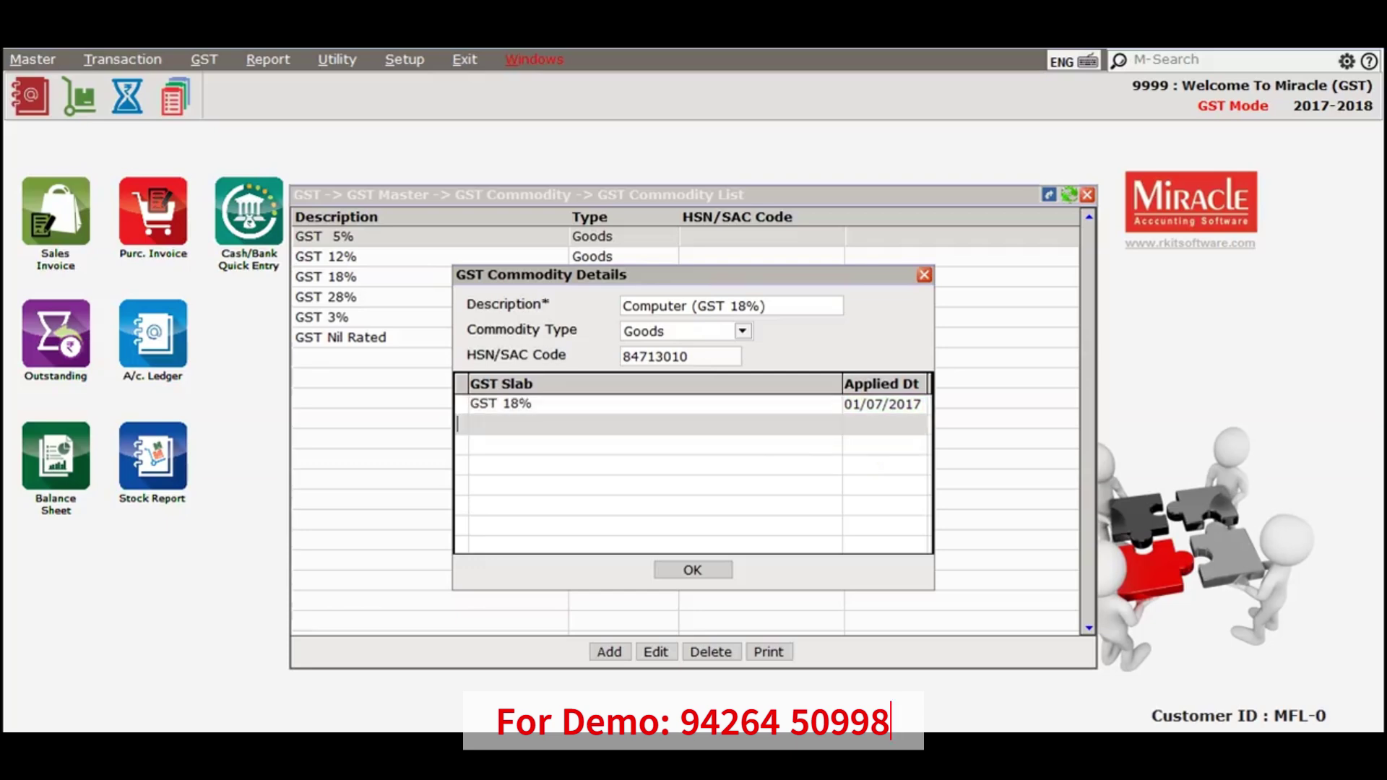
left_click(707, 569)
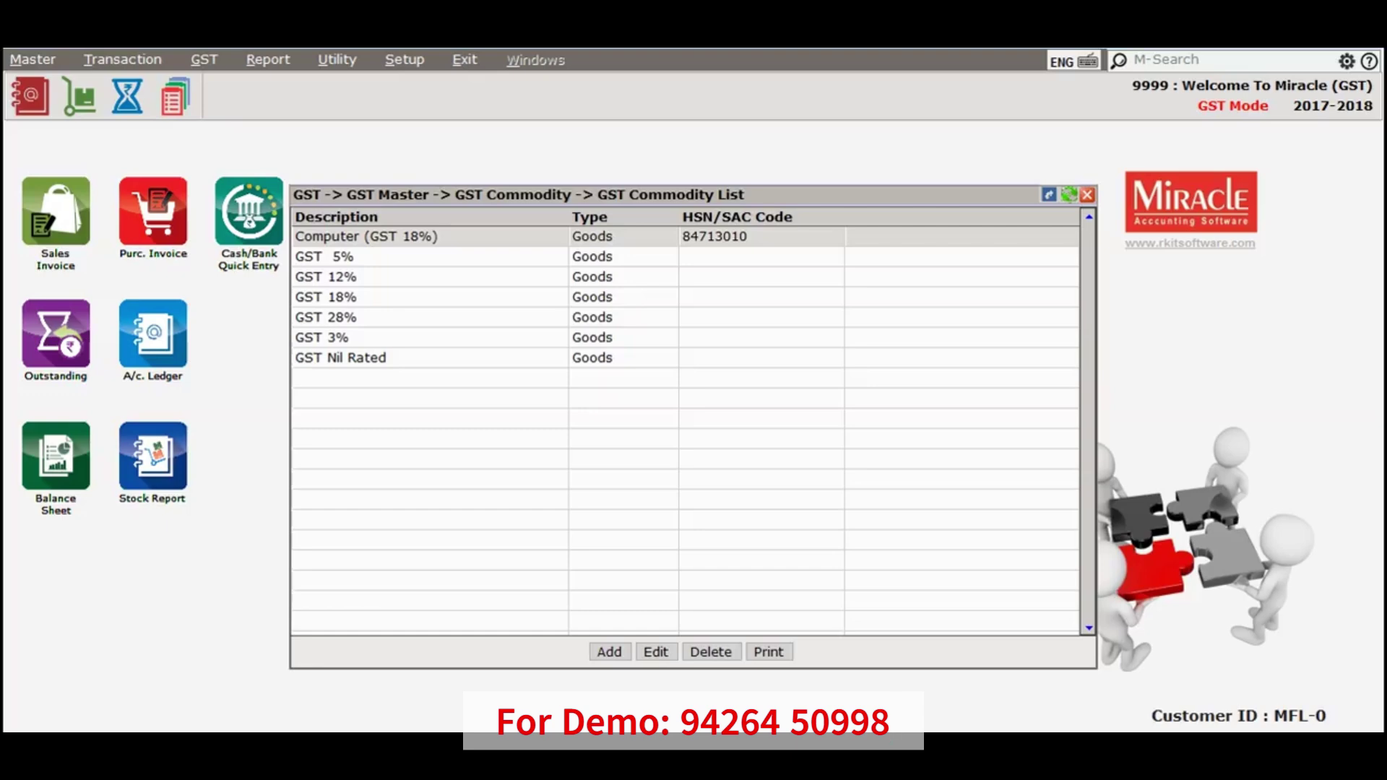
Step: Close the commodity list, open the Product Master and look through the listed products
key("Escape")
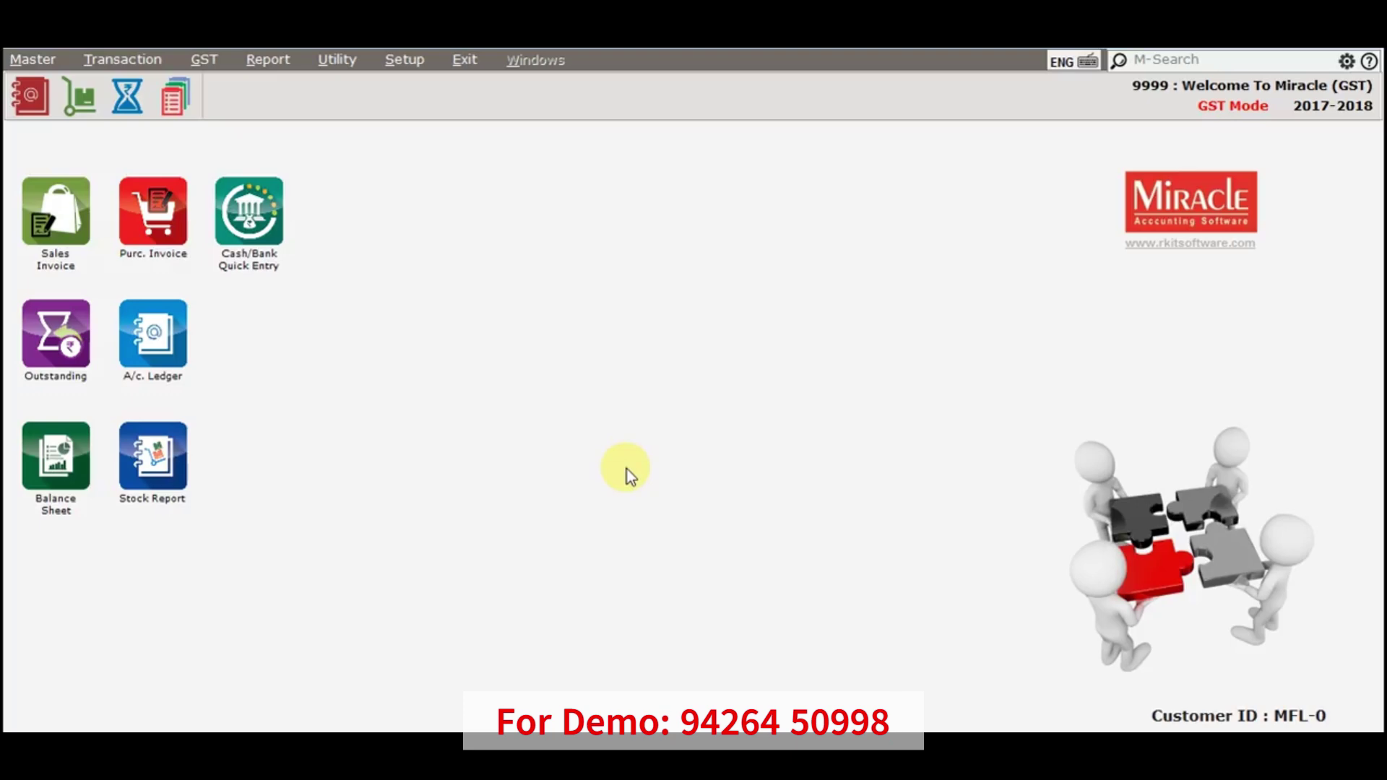
key("alt+m")
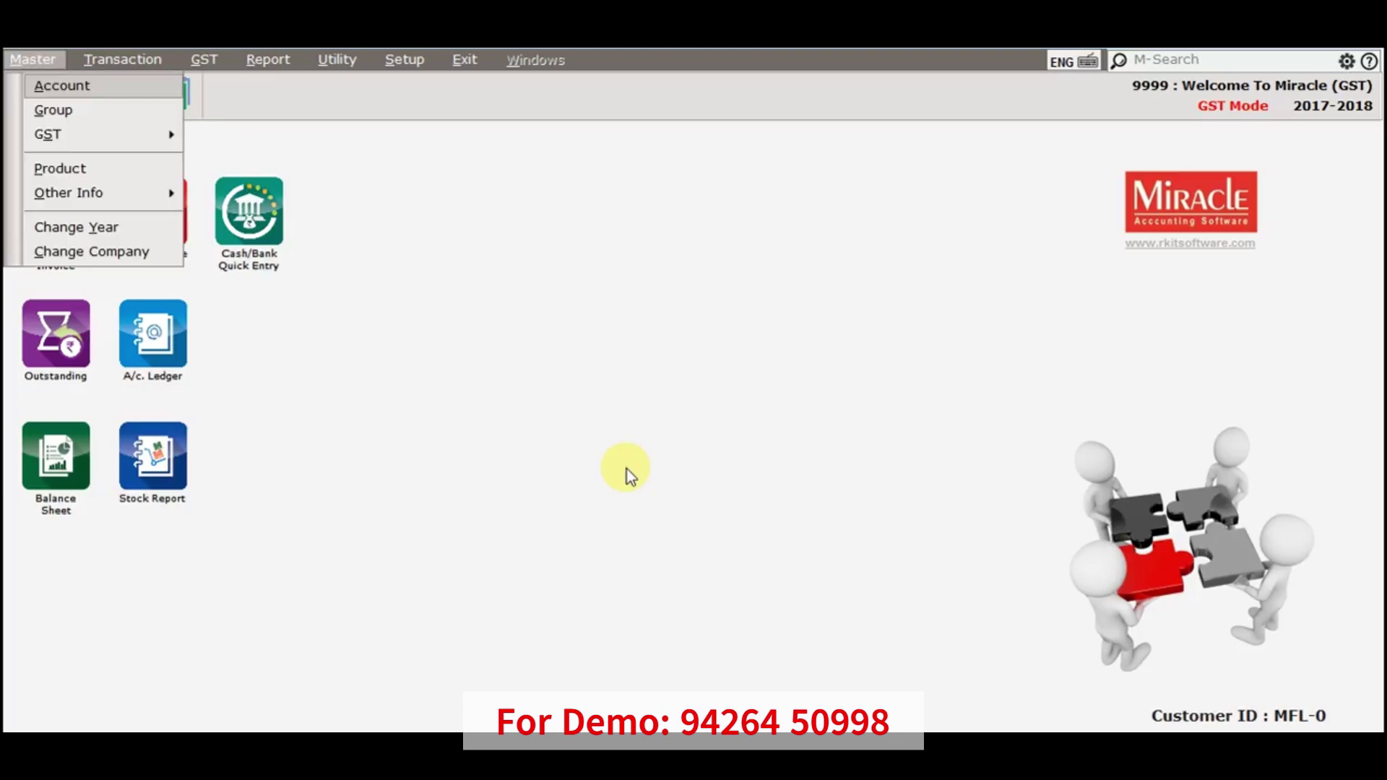
key("Down")
key("Down")
key("Down")
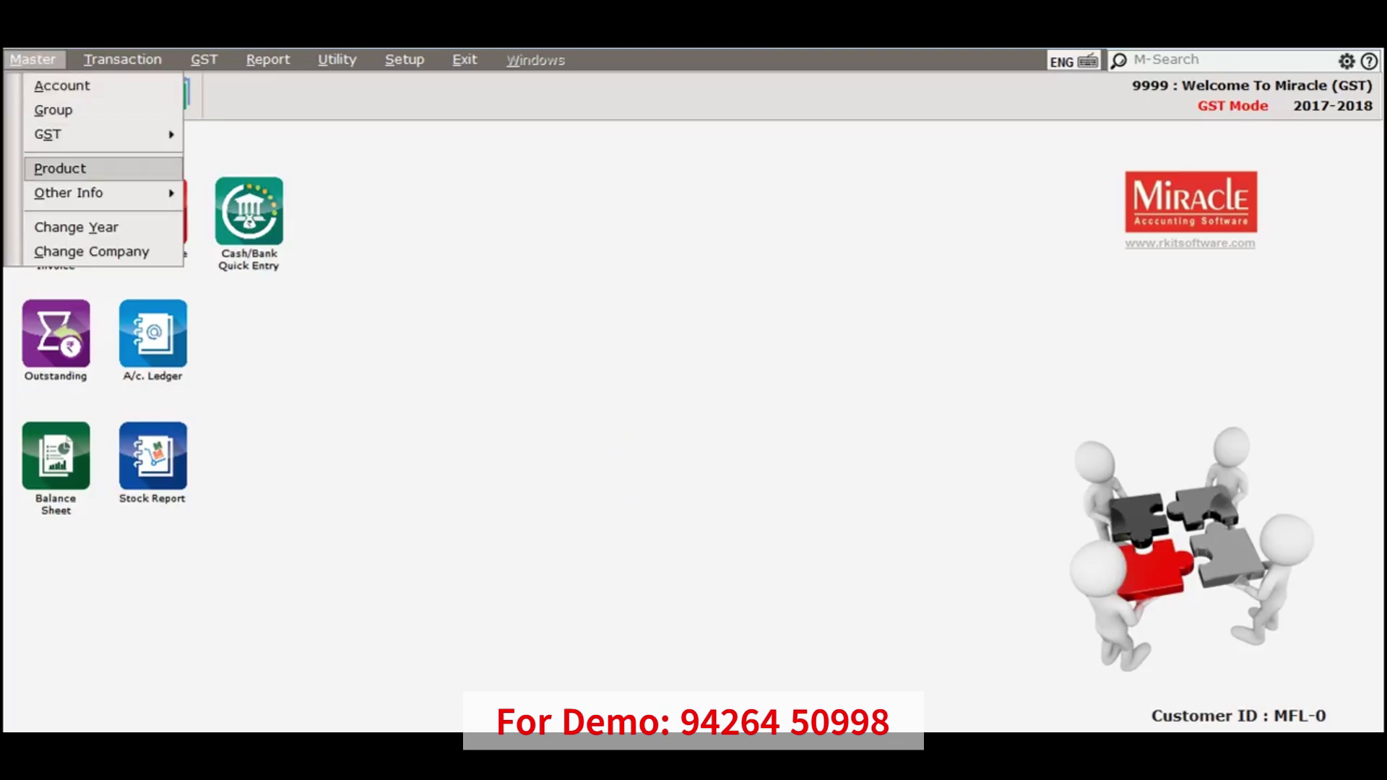
key("Return")
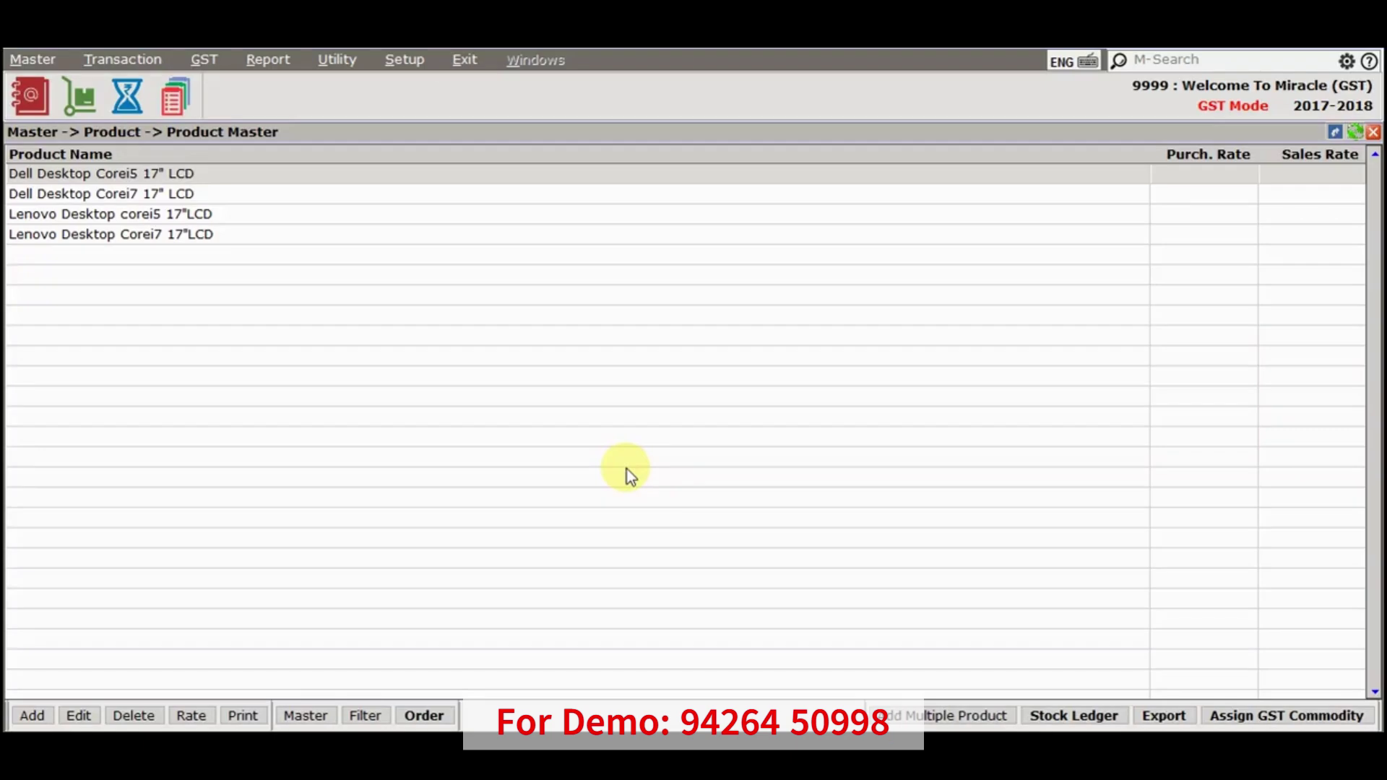
key("Down")
key("Down")
key("Down")
key("Up")
key("Up")
key("Up")
Step: Start a new product in the Product Master and name it Product1
key("Insert")
type("P")
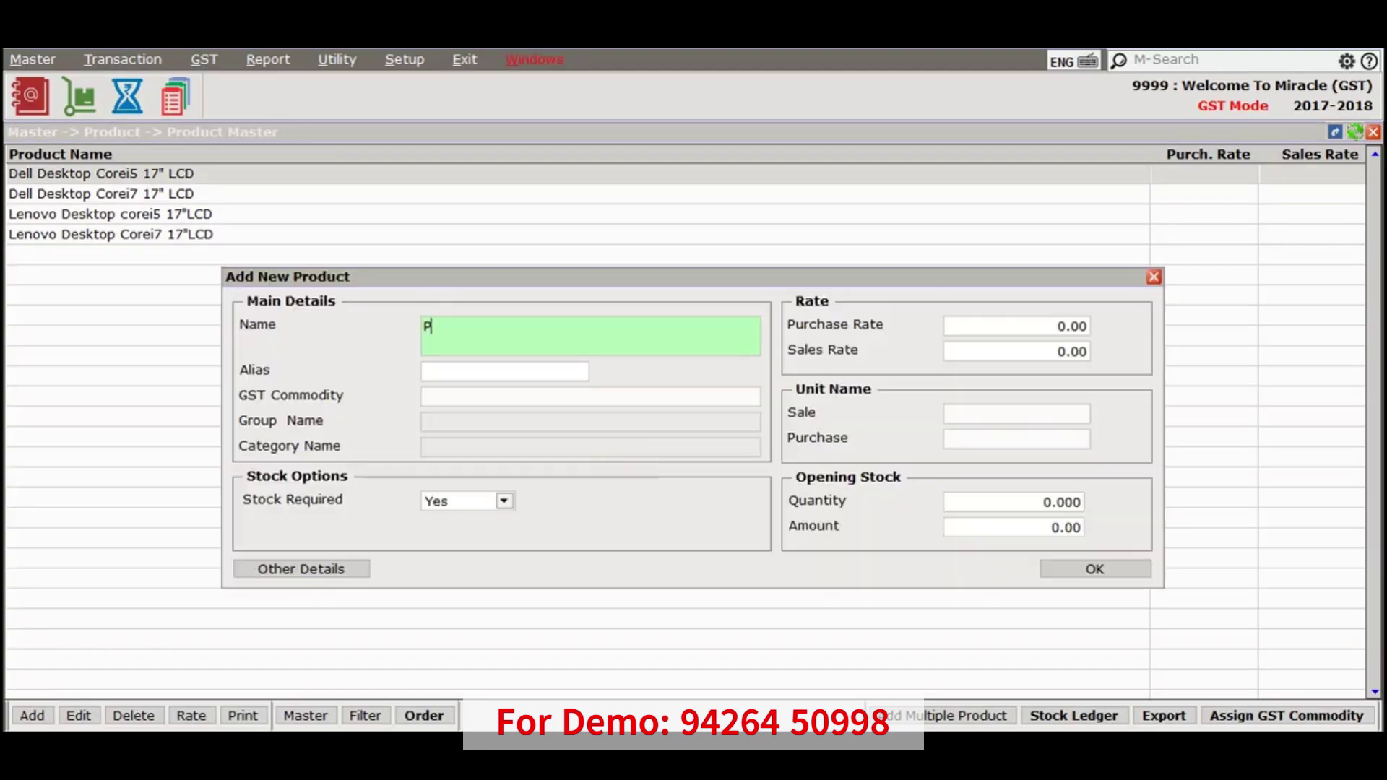
type("roduct1")
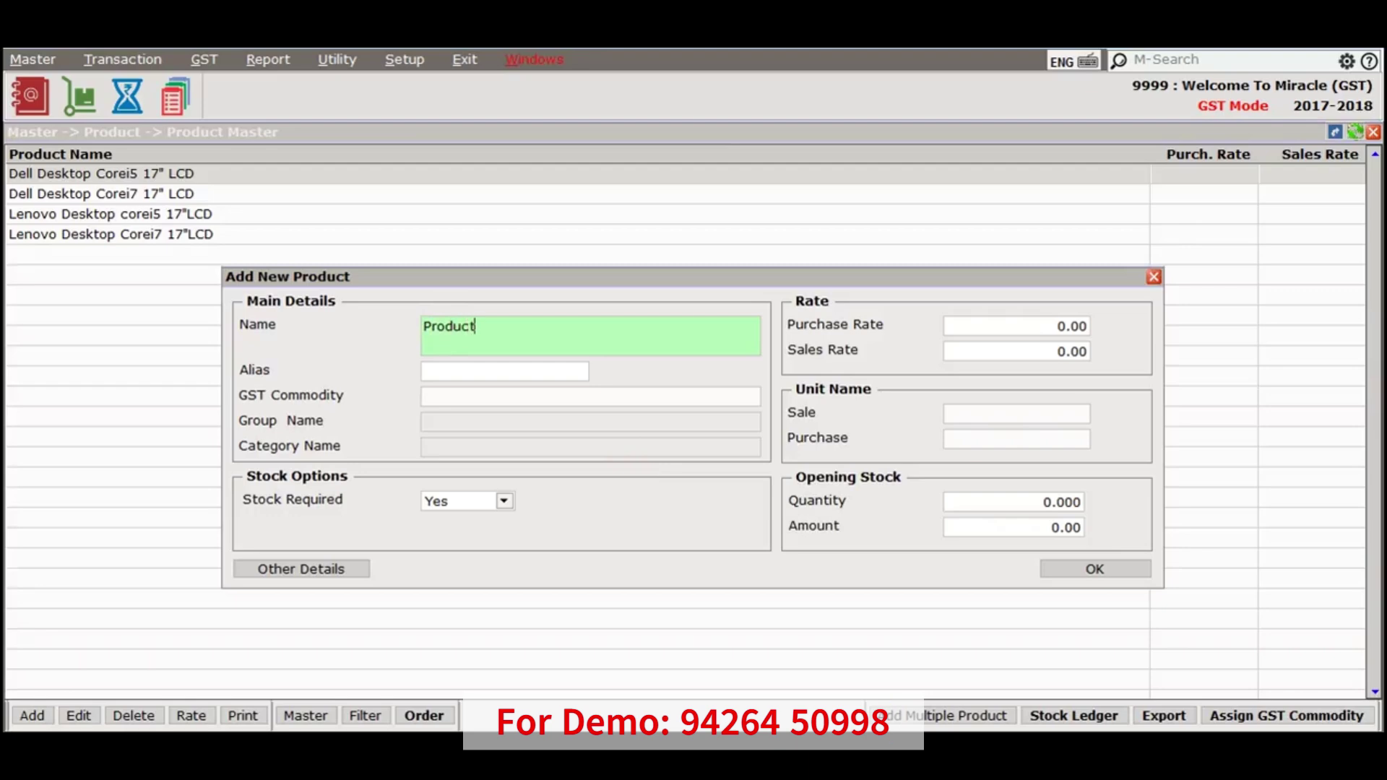
key("Return")
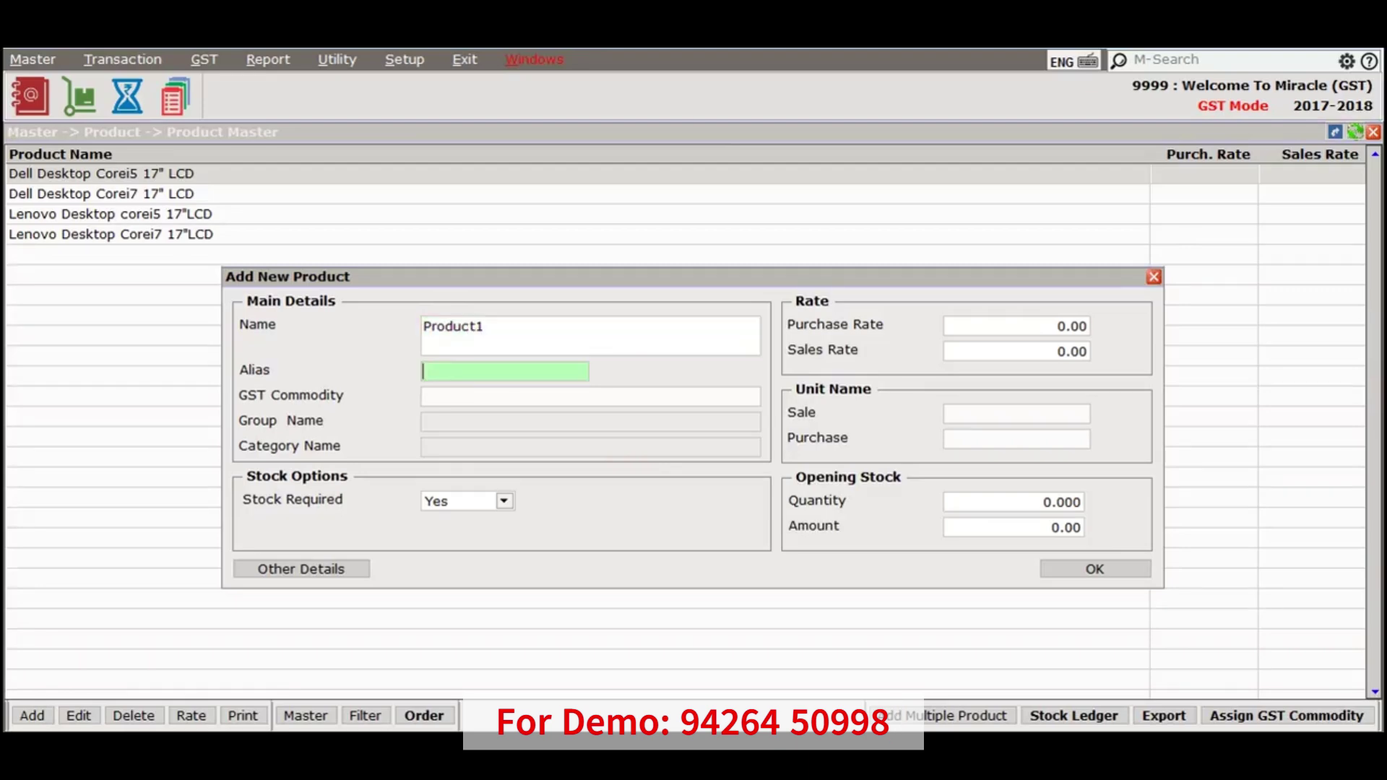
Step: Look through the GST commodities offered for the new product, and leave the product entry without saving
key("Return")
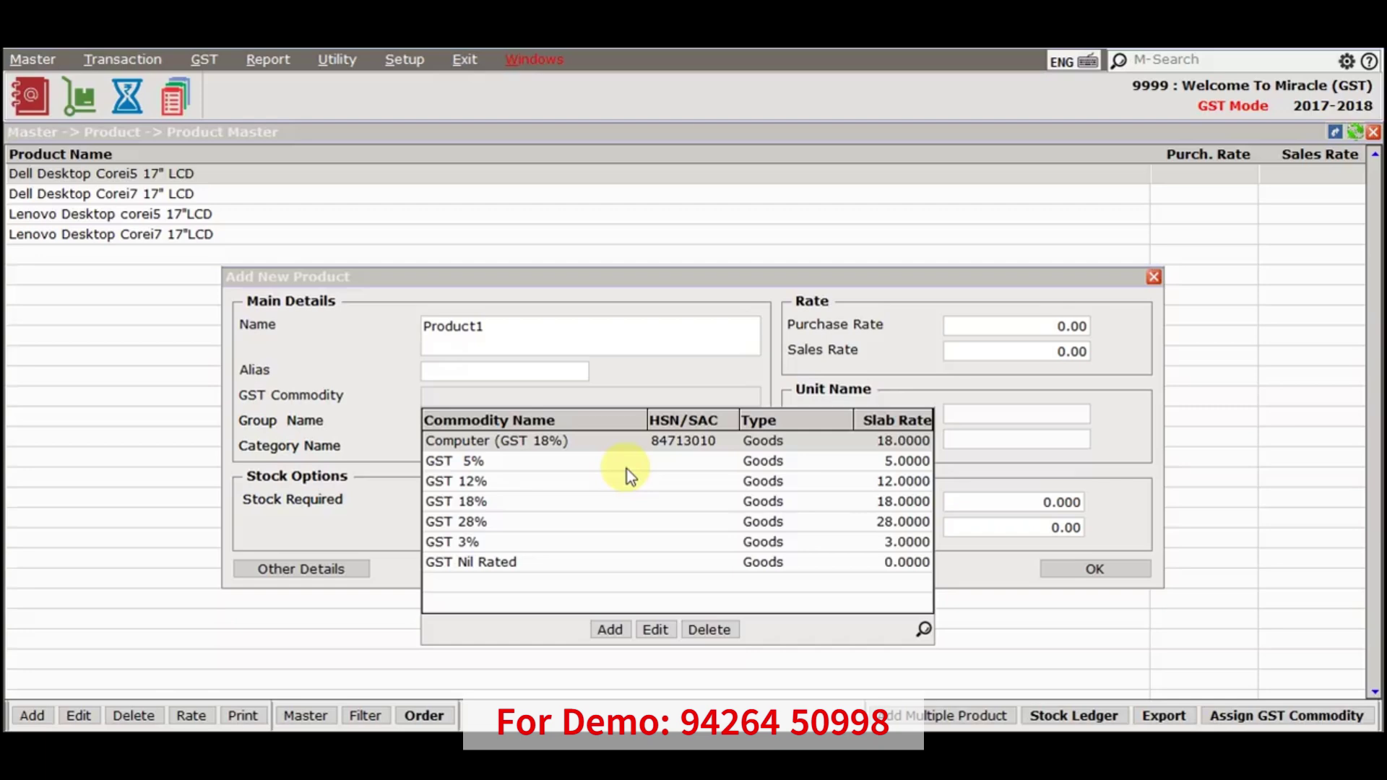
key("Down")
key("Down")
key("Up")
key("Up")
key("Down")
key("Down")
key("Down")
key("Down")
key("Down")
key("Down")
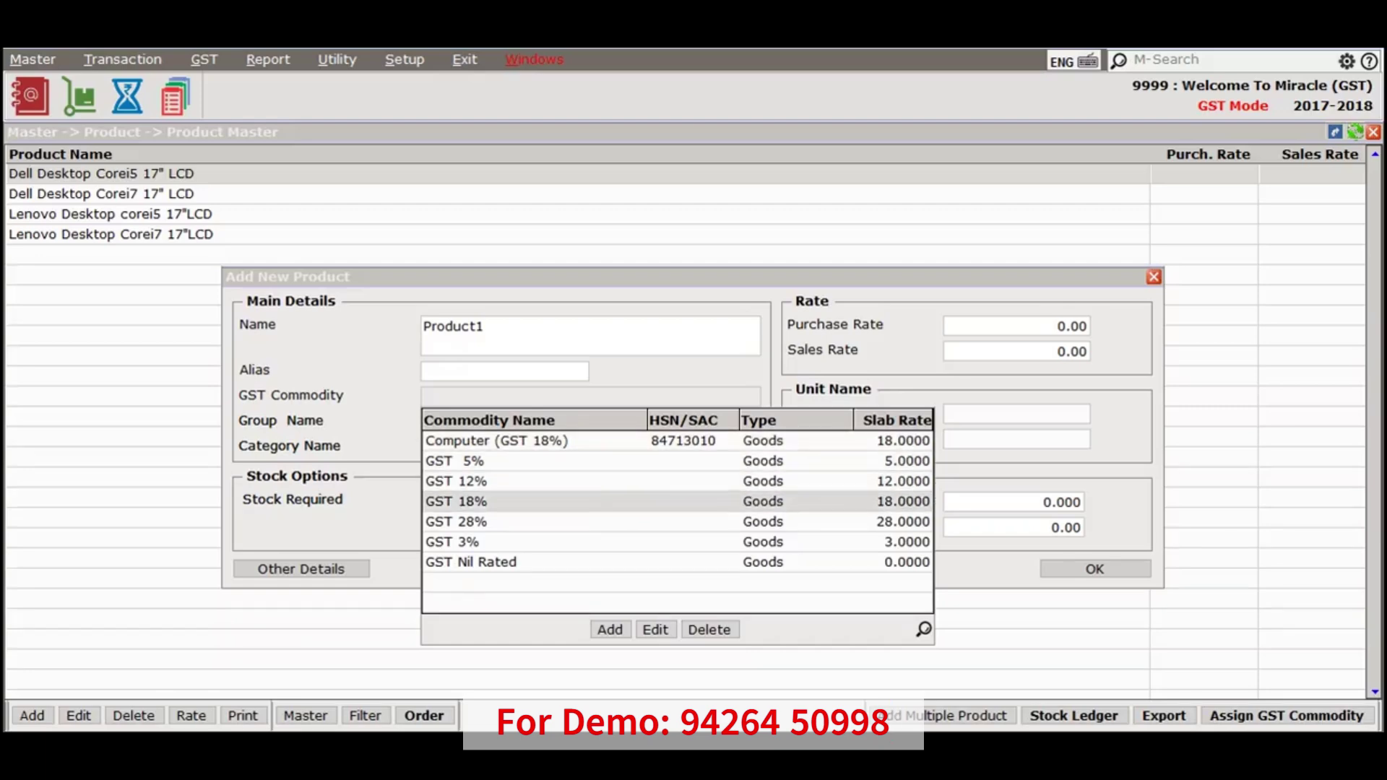
key("Up")
key("Up")
key("Up")
key("Up")
key("Up")
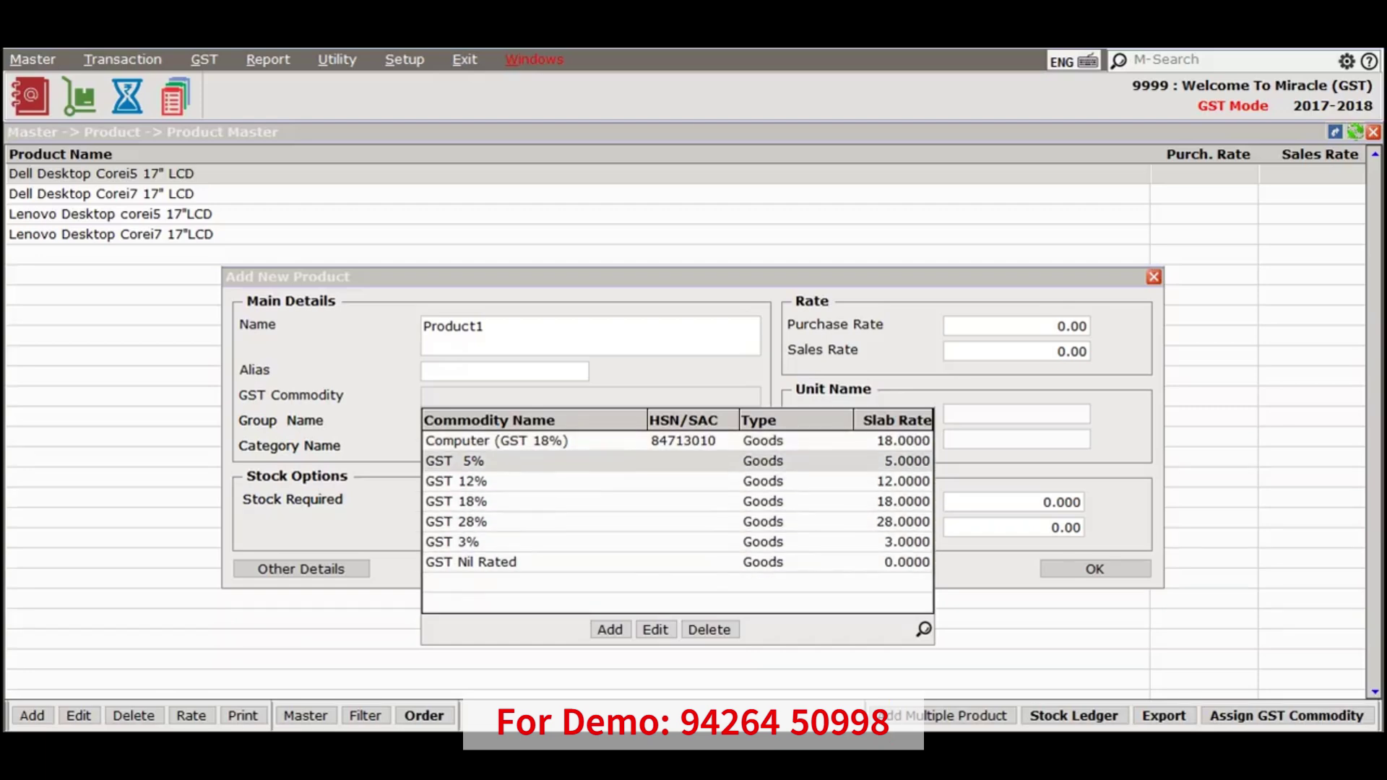
key("Escape")
key("Escape")
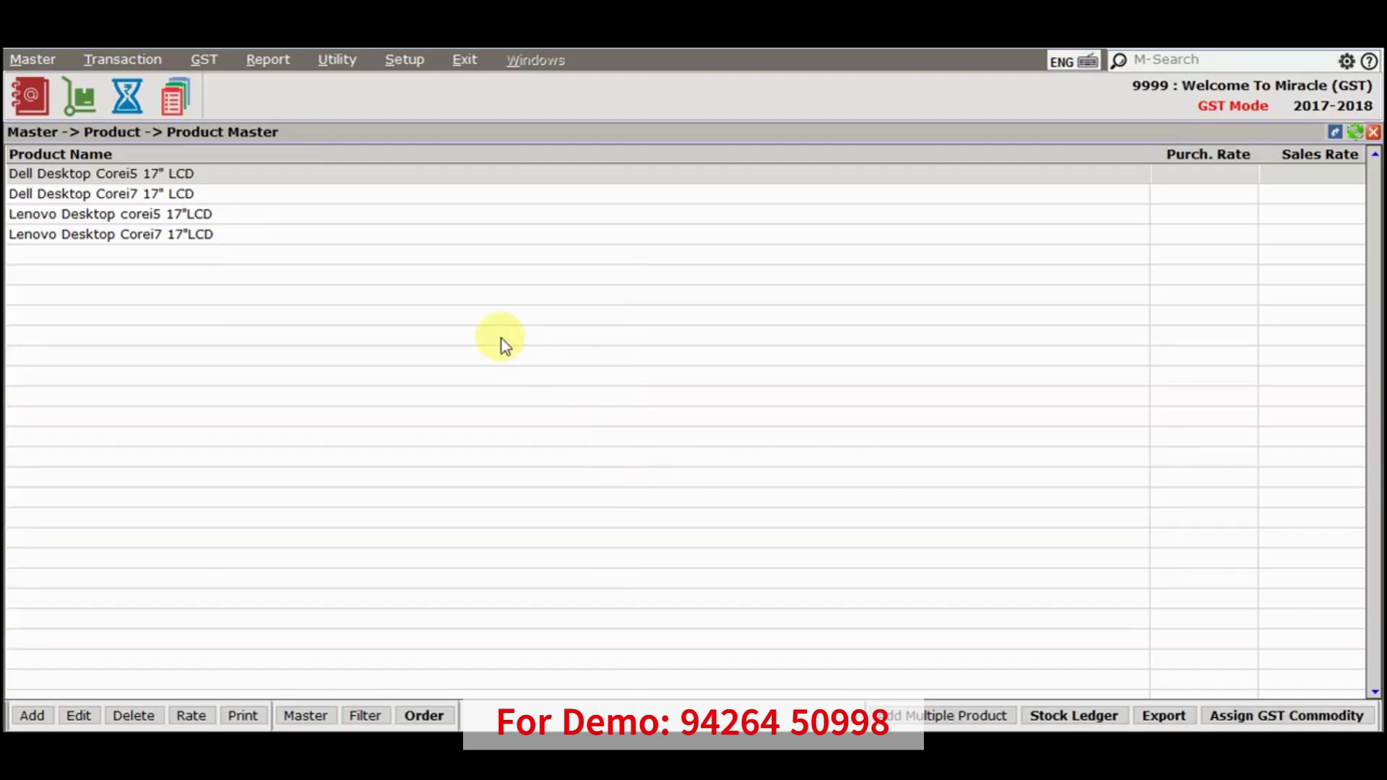
Step: Open the GST commodity assignment for existing products and mark the Dell Desktop Corei5 and Corei7 17" LCD products
left_click(1326, 716)
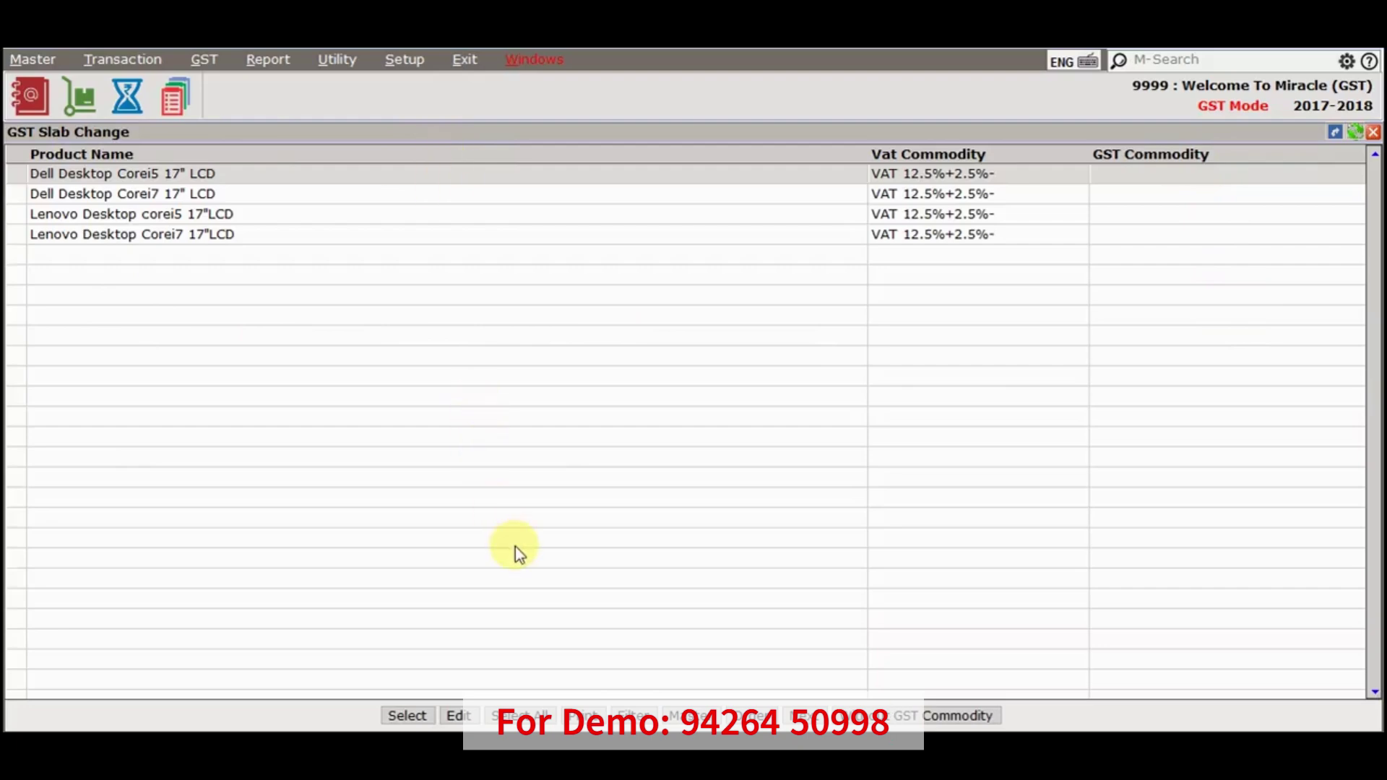
key("Down")
key("Up")
key("Down")
key("Up")
key("space")
key("space")
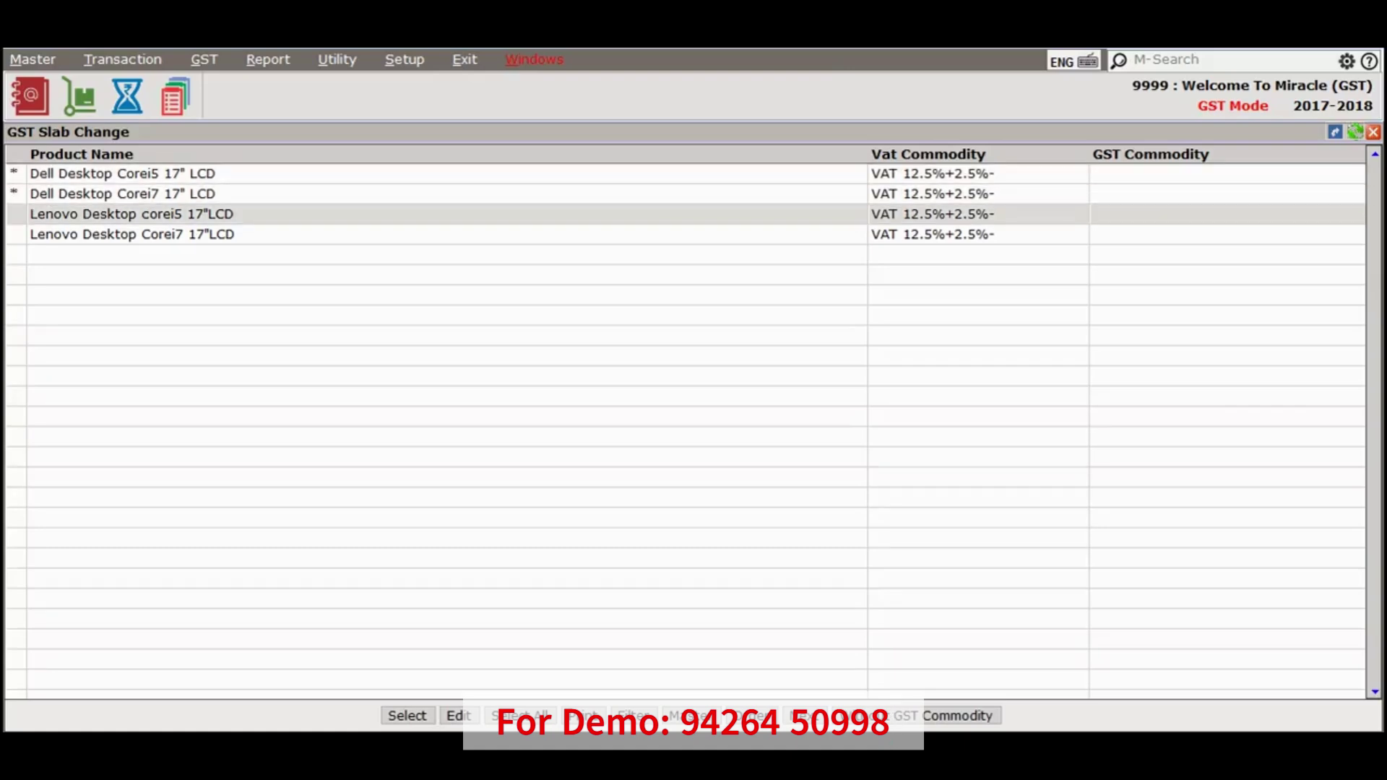
Step: Assign the GST commodity Computer (GST 18%) to the two marked Dell Desktop products
left_click(458, 716)
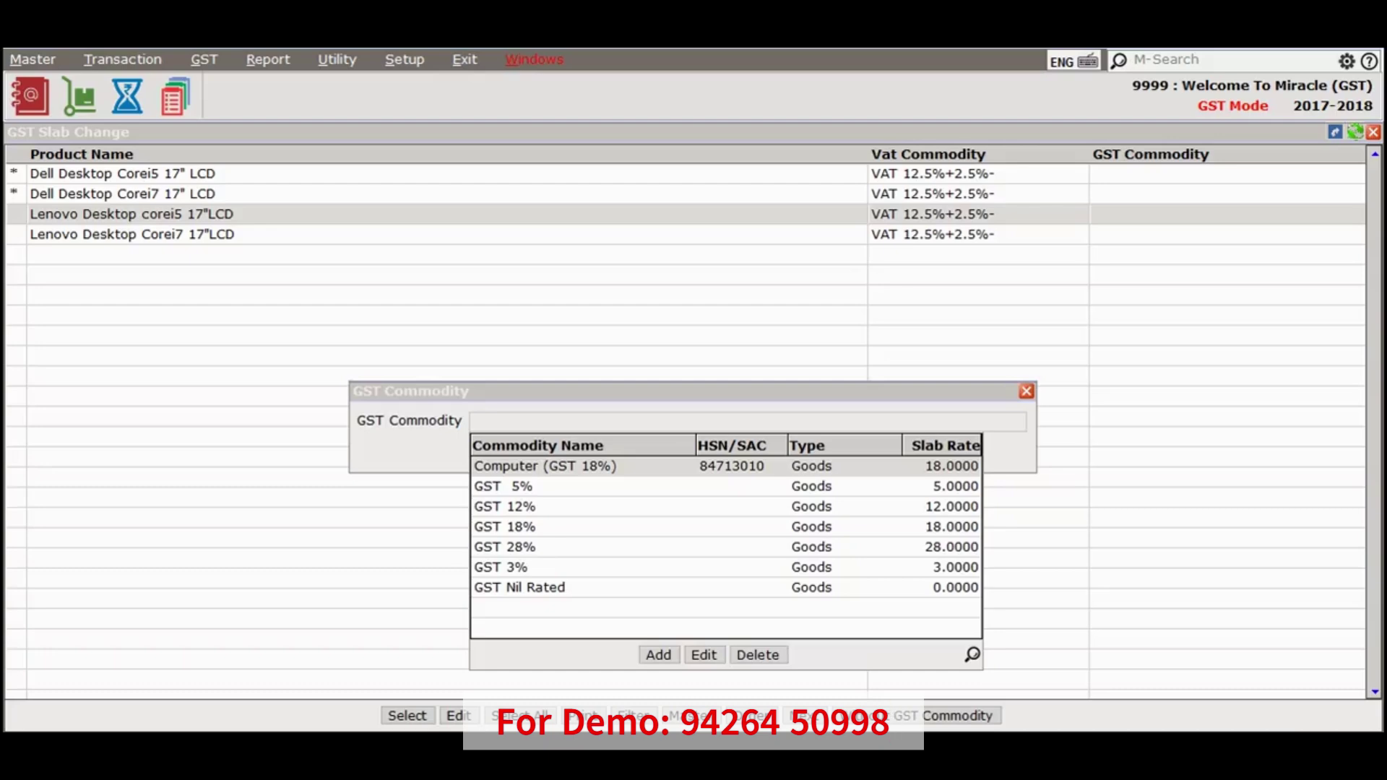
key("Return")
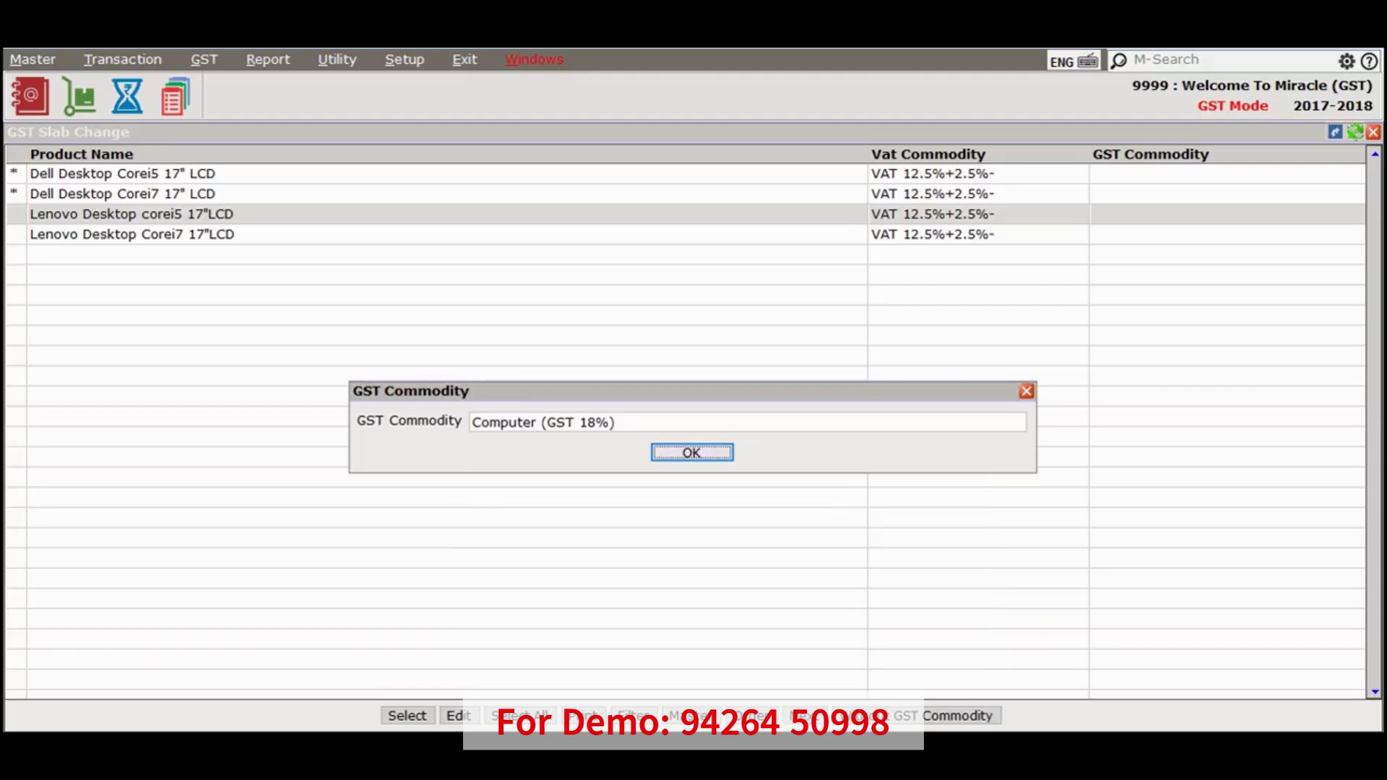
key("Return")
key("Up")
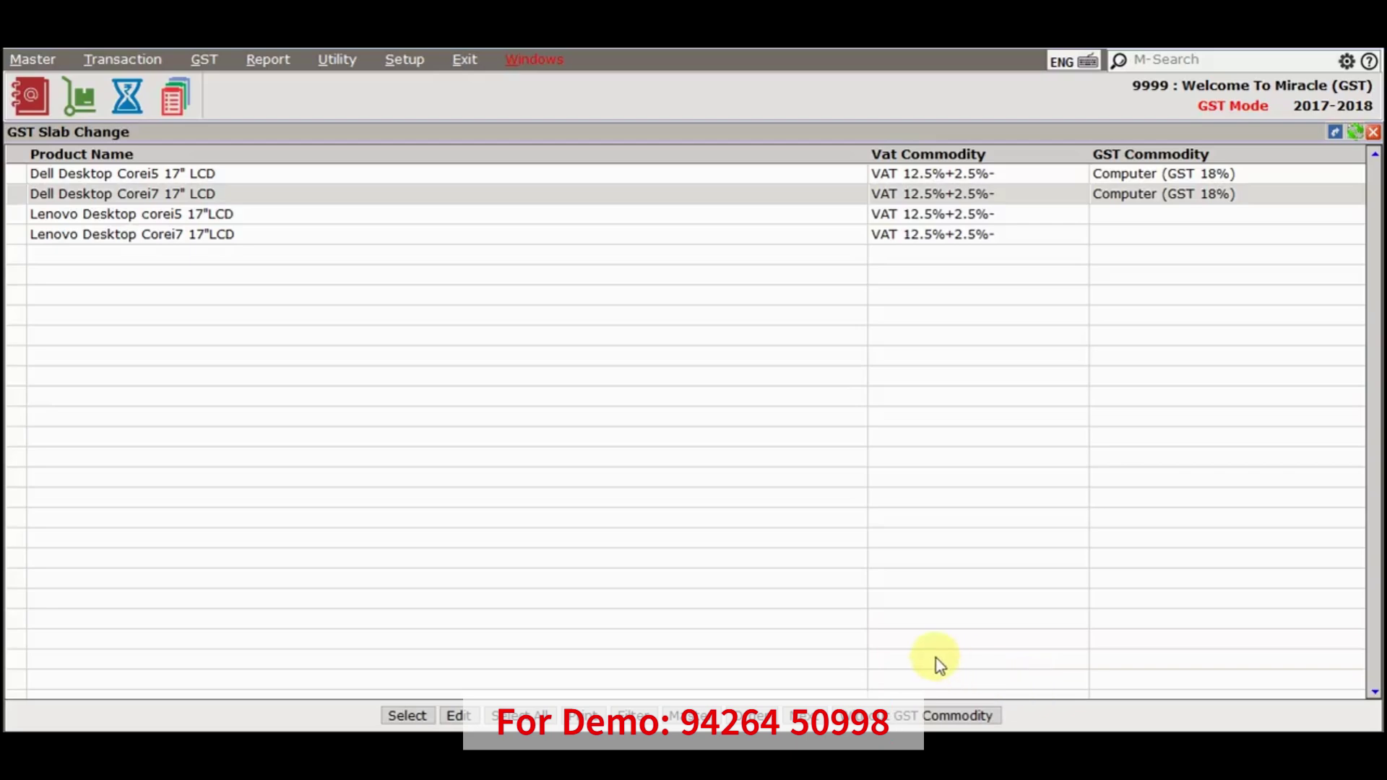
Step: Compare the products without a GST commodity against those with one, and close the assignment list and the Product Master
left_click(993, 713)
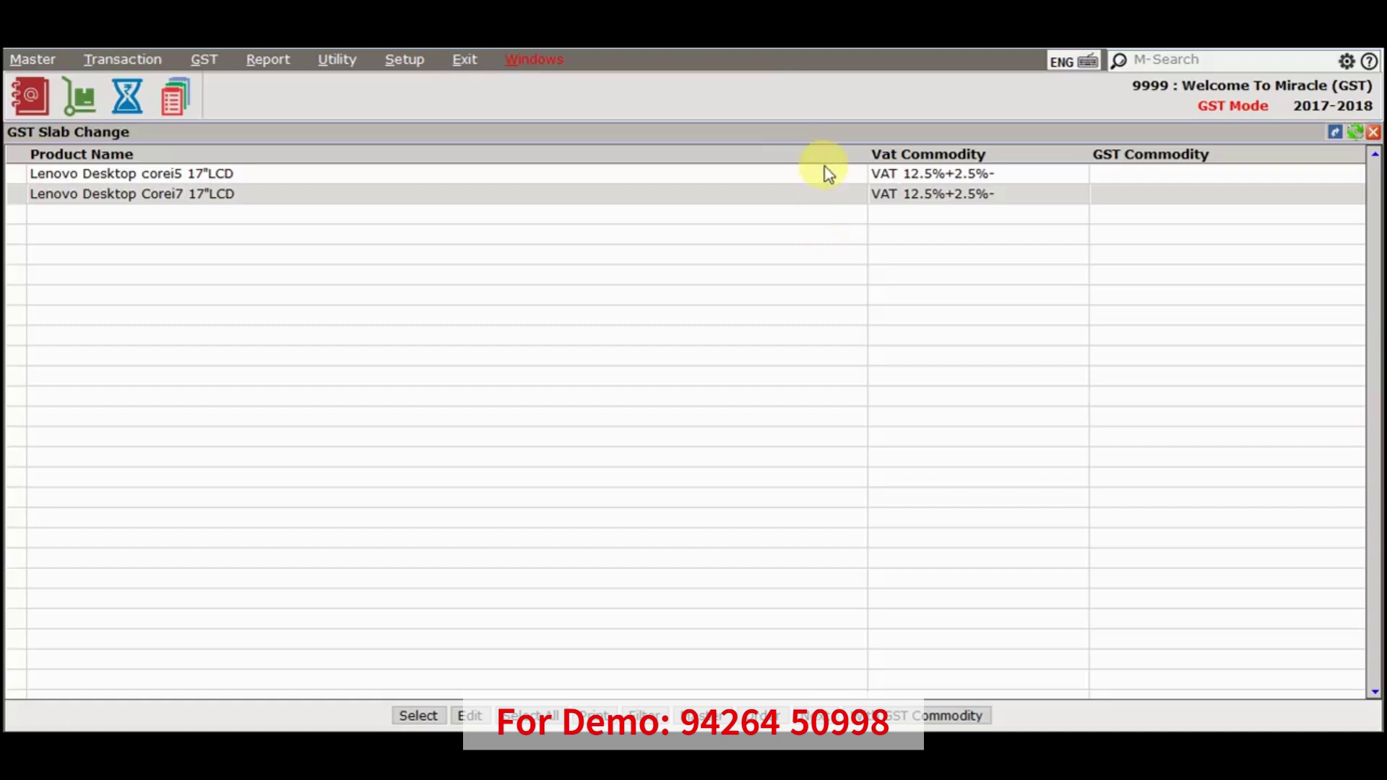
left_click(974, 717)
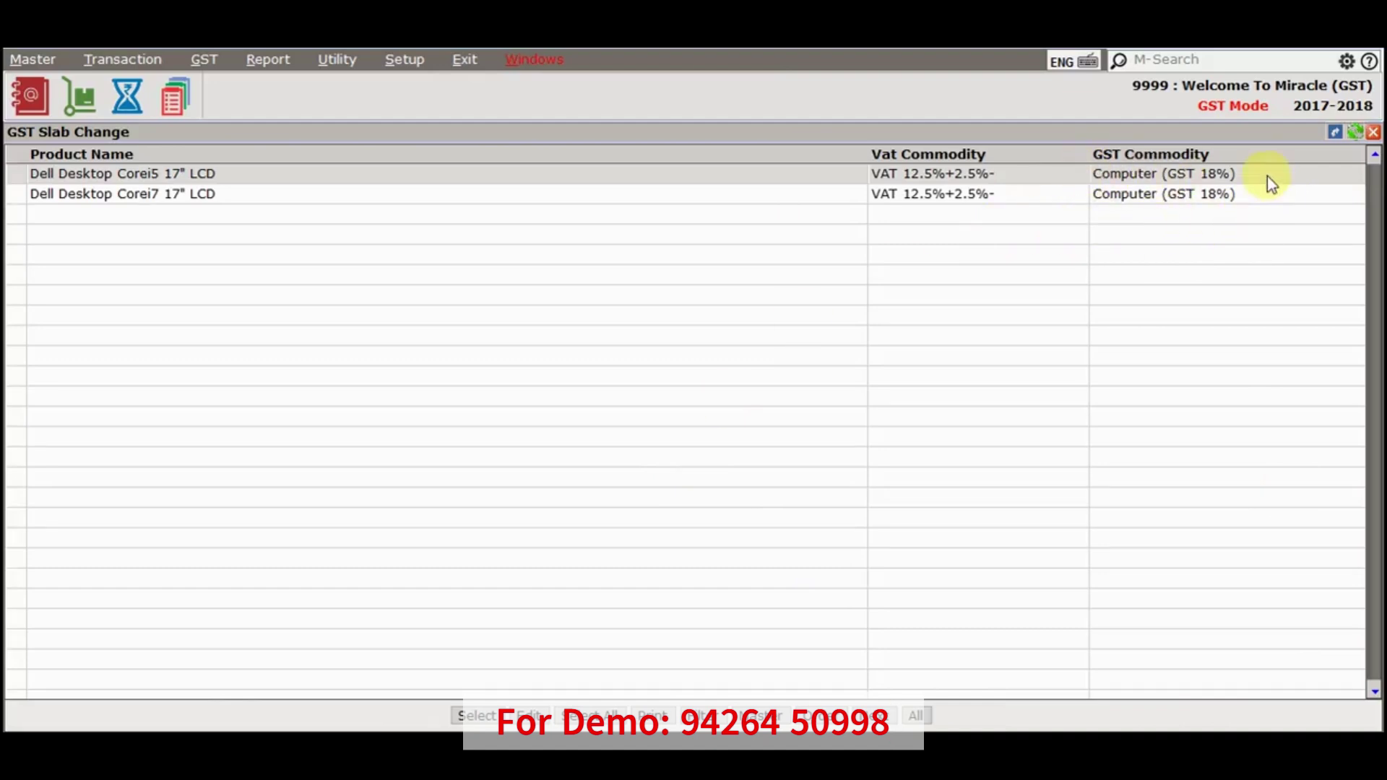
key("Escape")
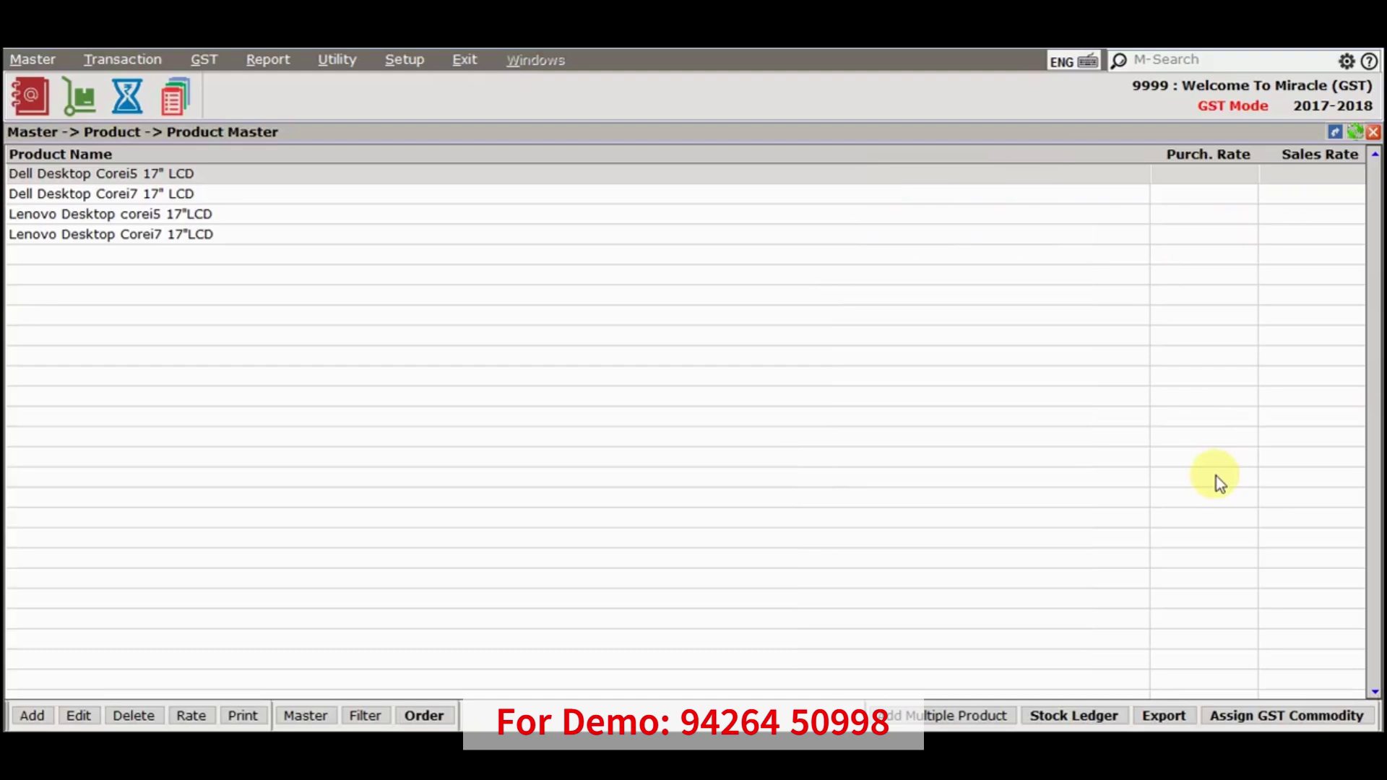
key("Escape")
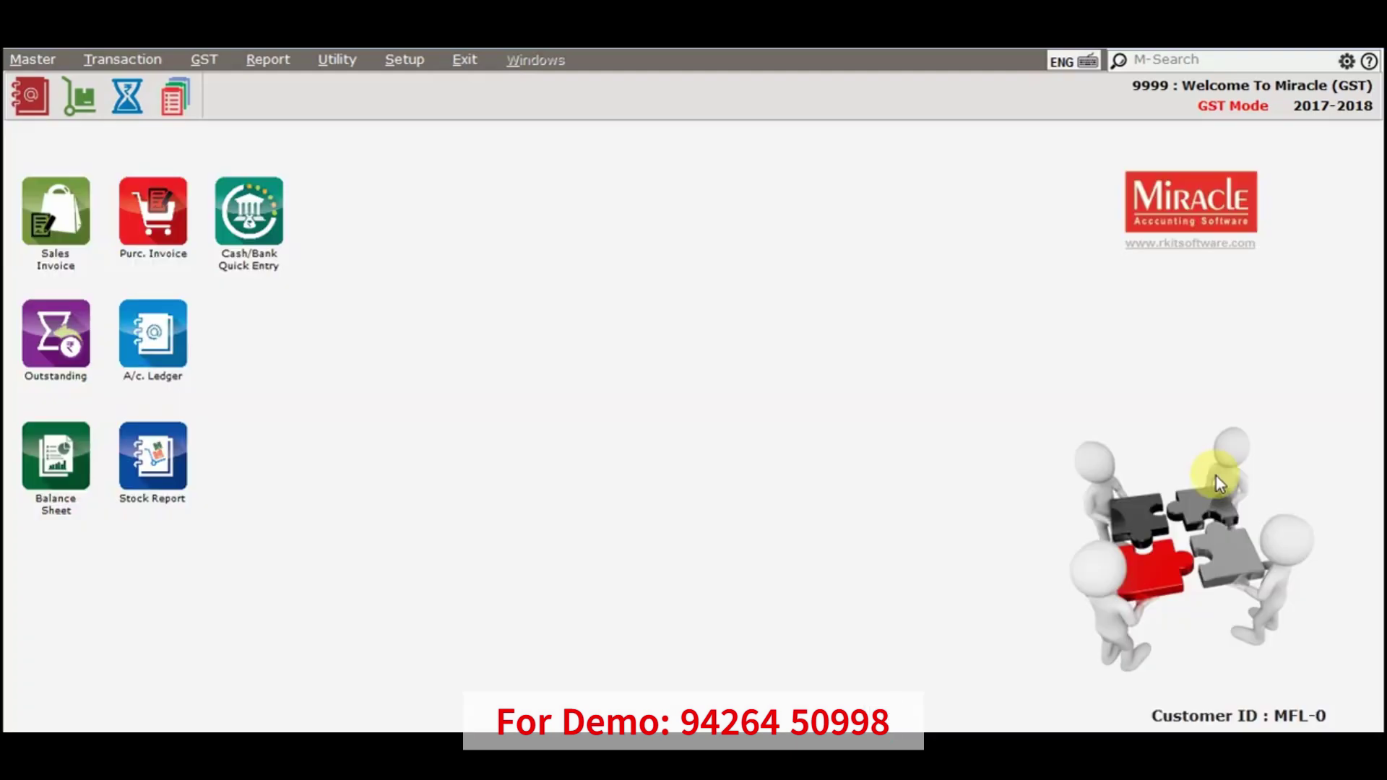